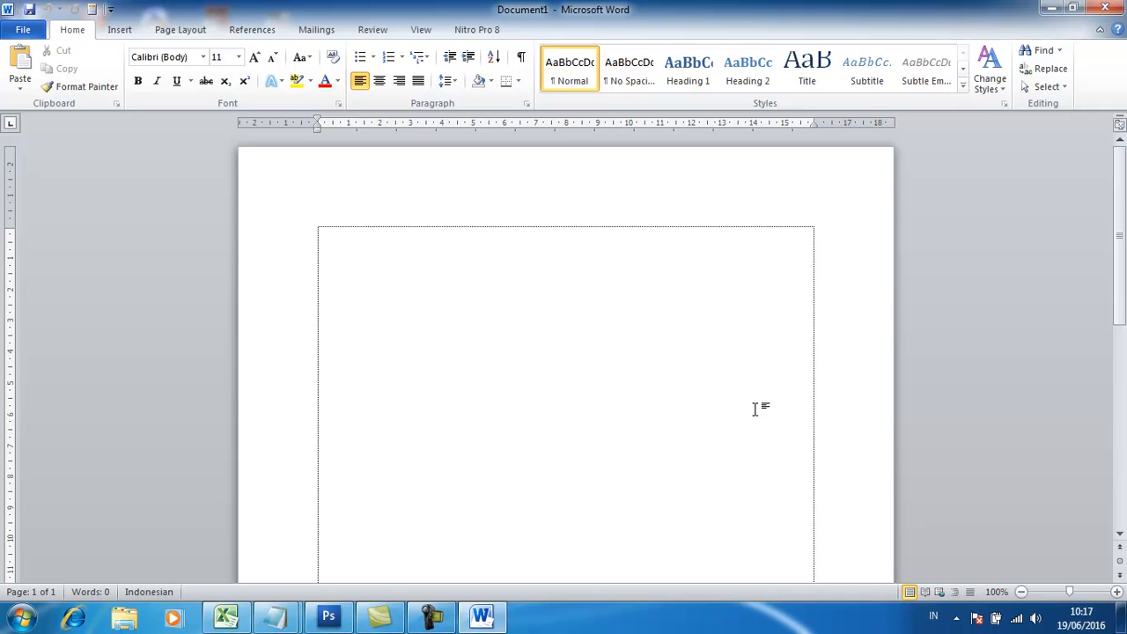
Enter Untuk, Pada, the abbreviation pbl for Model Problem Base Learning, and Saya on separate lines.
text(Untuk)
key(Return)
text(Pada)
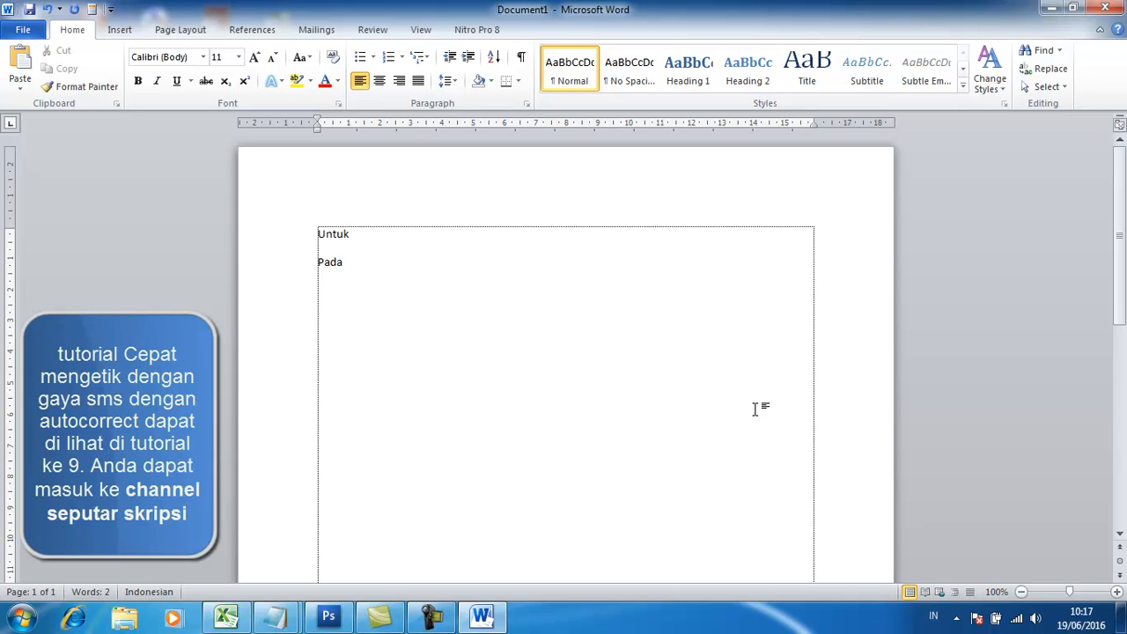
text(pbl)
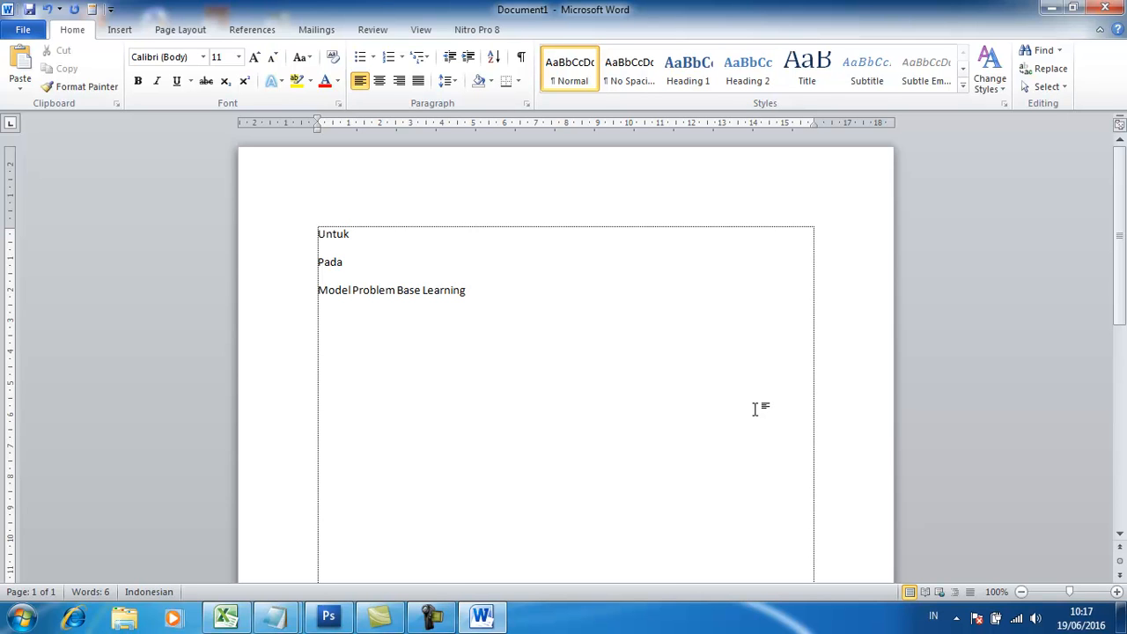
key(Return)
text(Saya)
Insert the university logo below the word Saya using the stored entry logounib, leaving a blank line between them.
mouse_move(323, 235)
key(Return)
key(Return)
text(logounib)
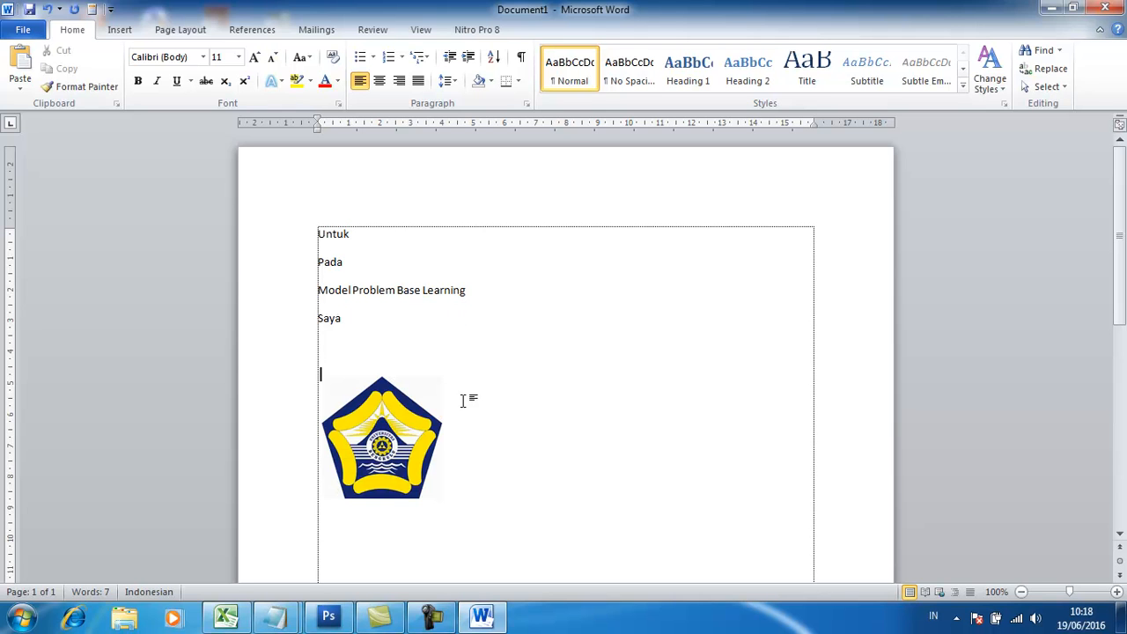
Clear all text and the logo from the page, and insert the letterhead from the stored entry kop.
drag(315, 246, 488, 483)
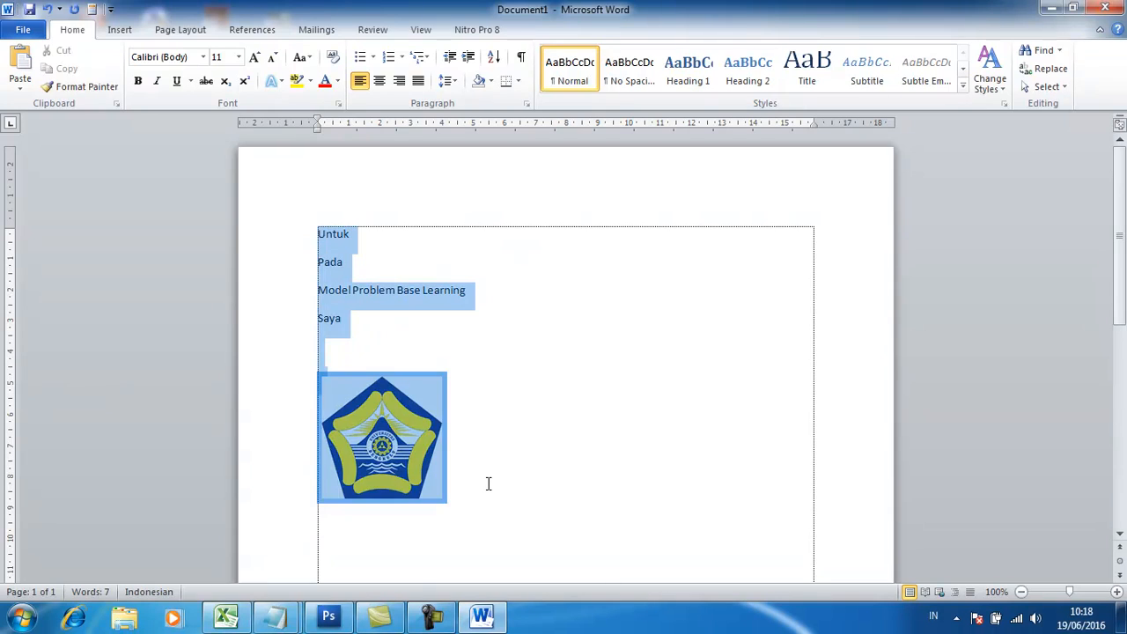
key(Delete)
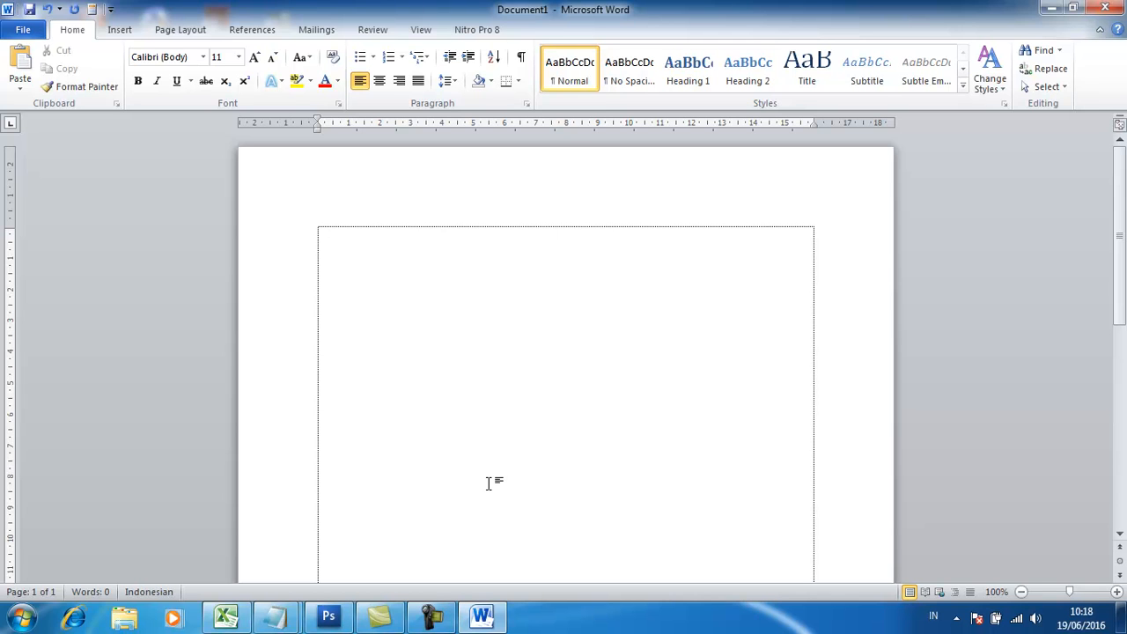
text(kop)
key(Return)
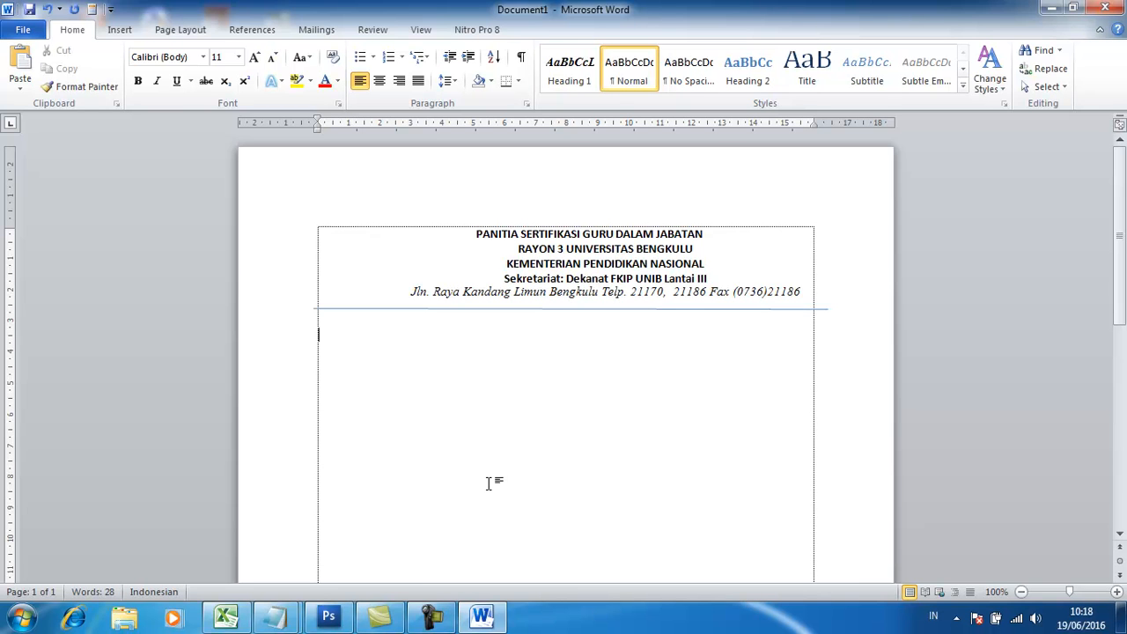
Insert the university logo from the entry logounib and place it beside the letterhead text, above the blue line.
text(logounib)
drag(396, 406, 367, 255)
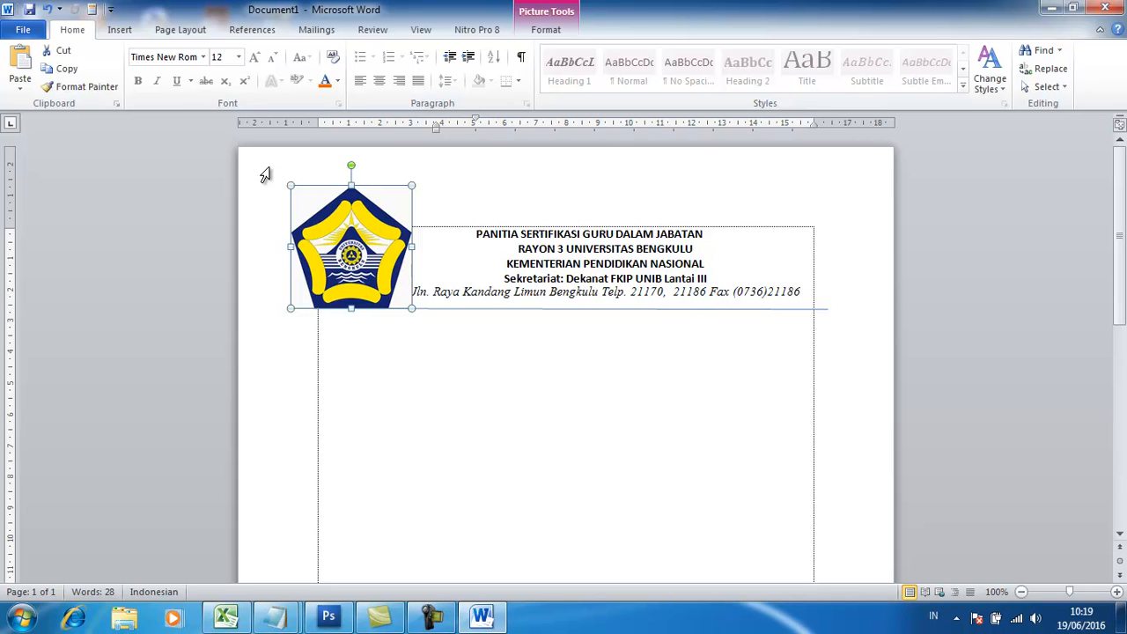
click(440, 351)
Insert the funding request letter from the stored entry sp at the start of page 2.
scroll(432, 357, down, 2)
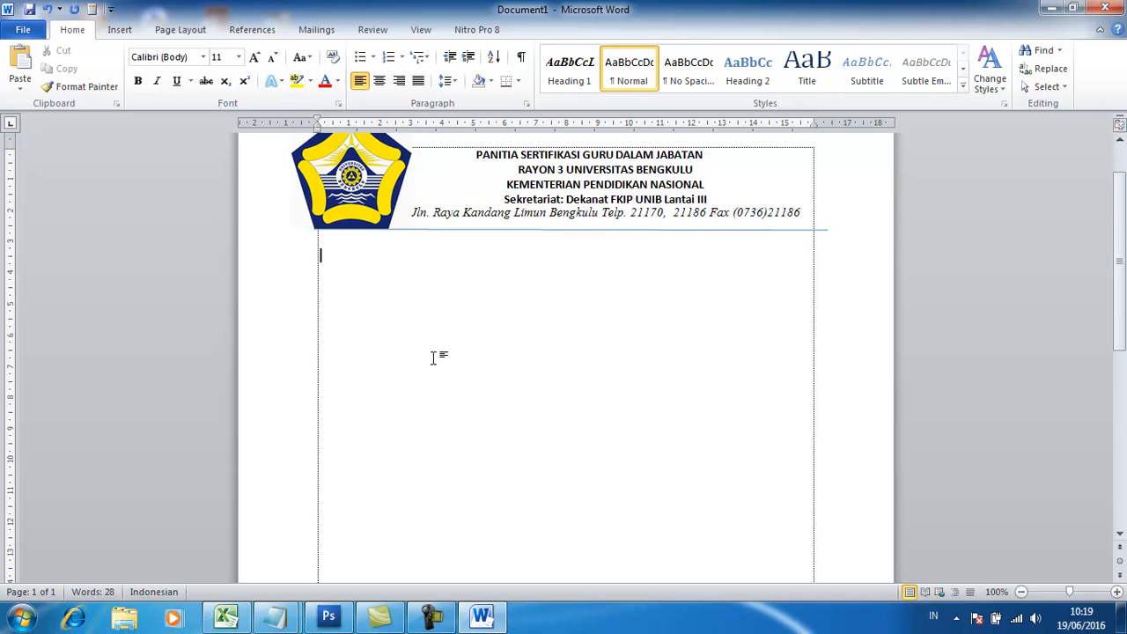
scroll(388, 317, down, 6)
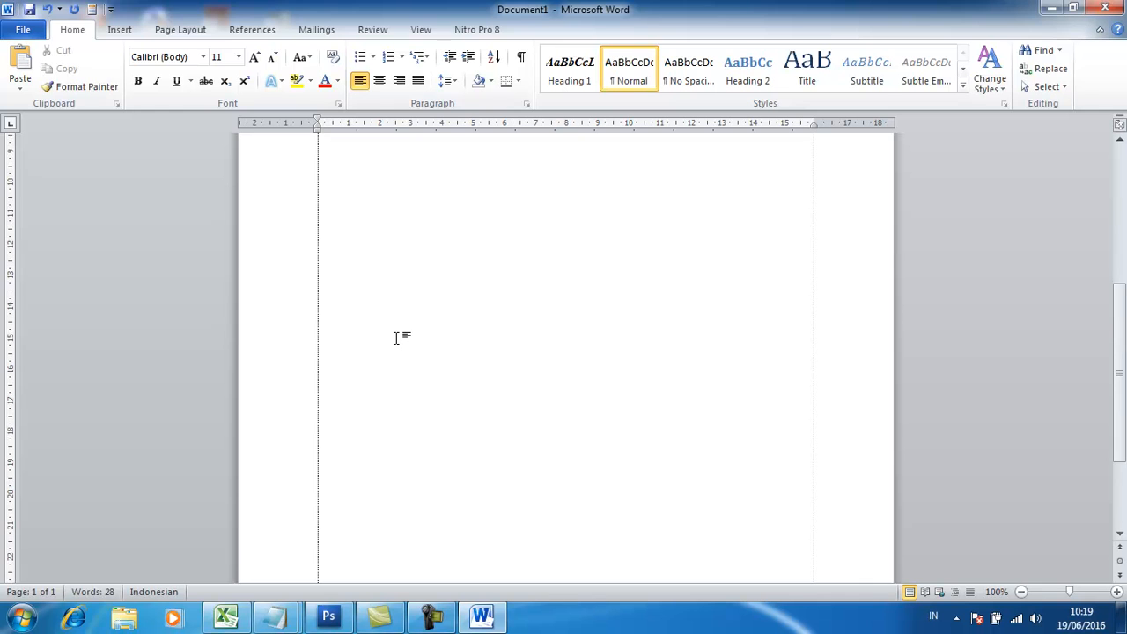
scroll(399, 350, down, 3)
scroll(400, 349, down, 3)
click(373, 355)
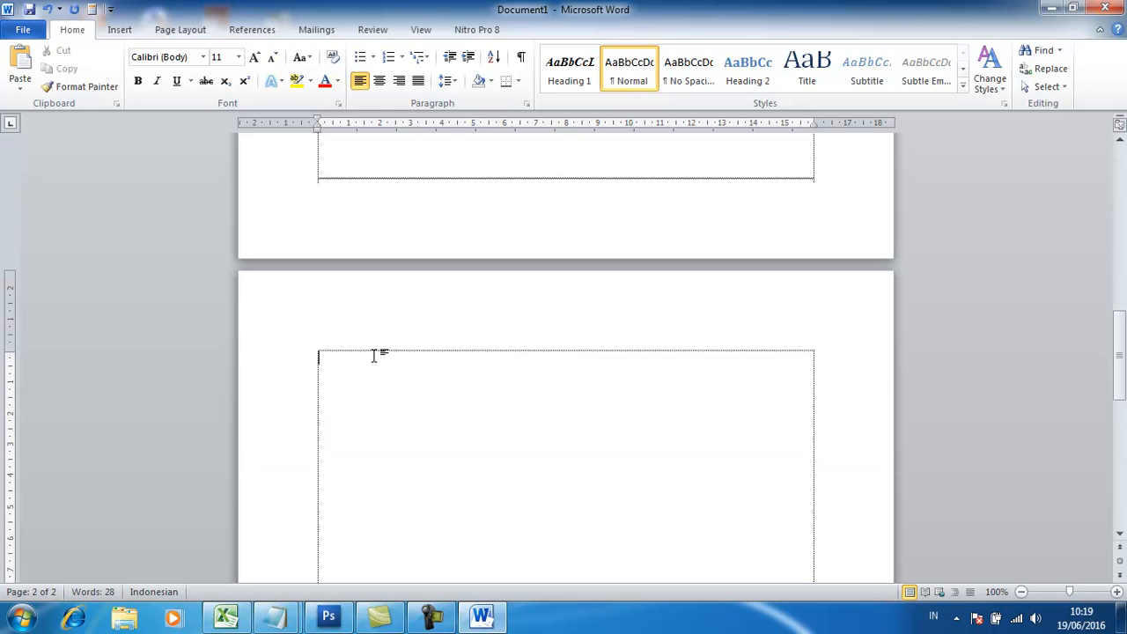
text(sp)
key(ctrl+v)
Insert the meeting invitation letter from the stored entry sur below the request letter's source line on page 3.
scroll(373, 355, up, 15)
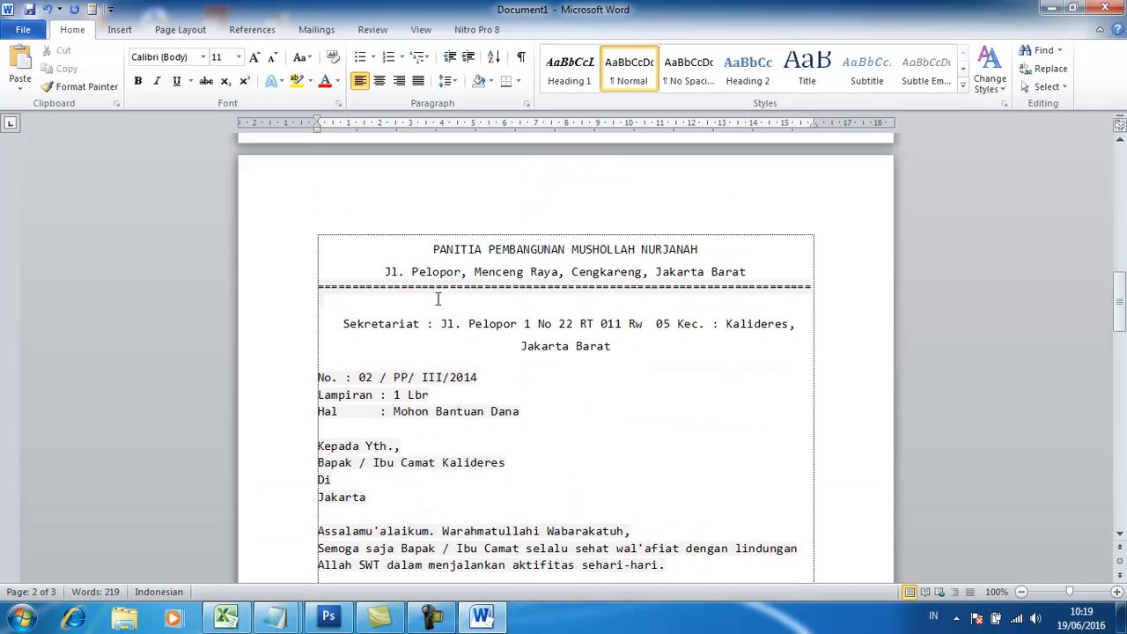
scroll(439, 295, down, 3)
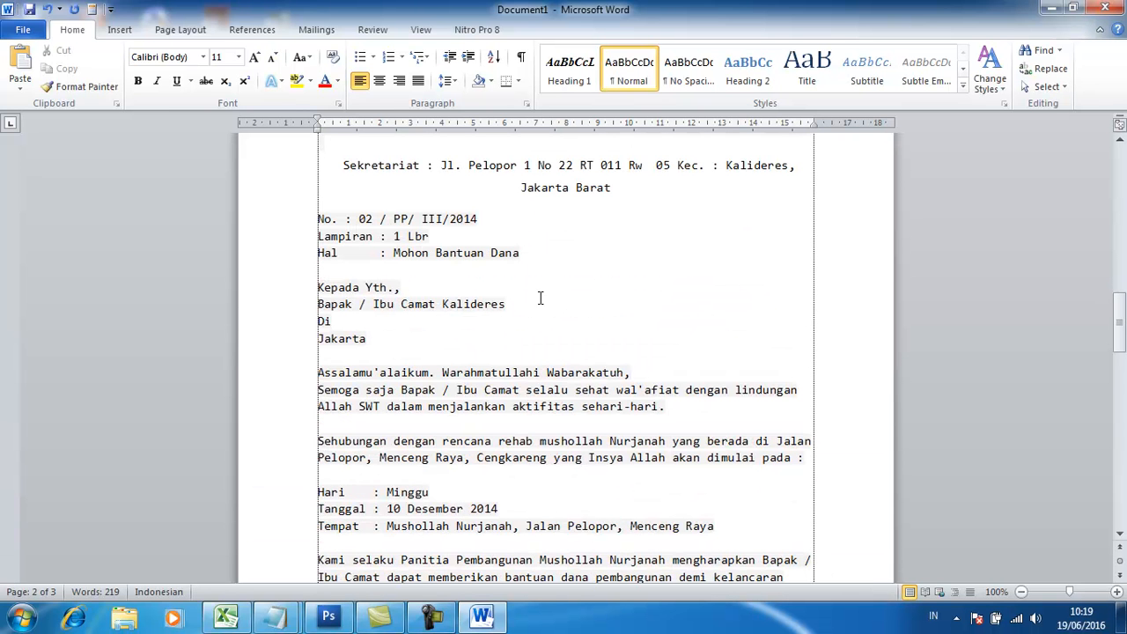
scroll(711, 293, down, 3)
scroll(712, 293, down, 15)
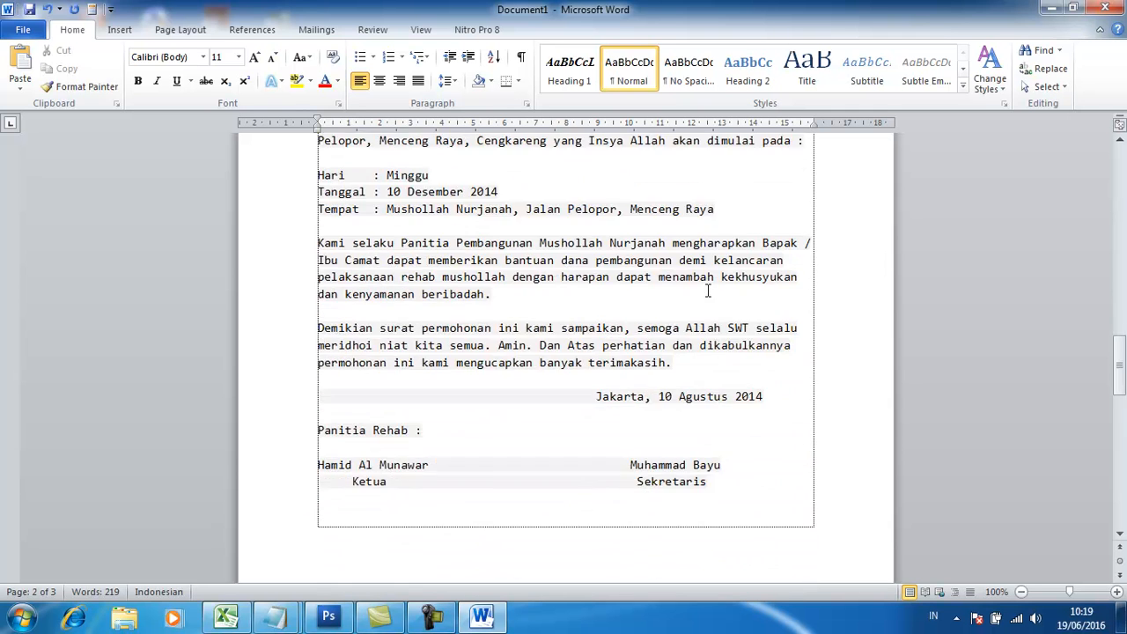
scroll(649, 305, up, 18)
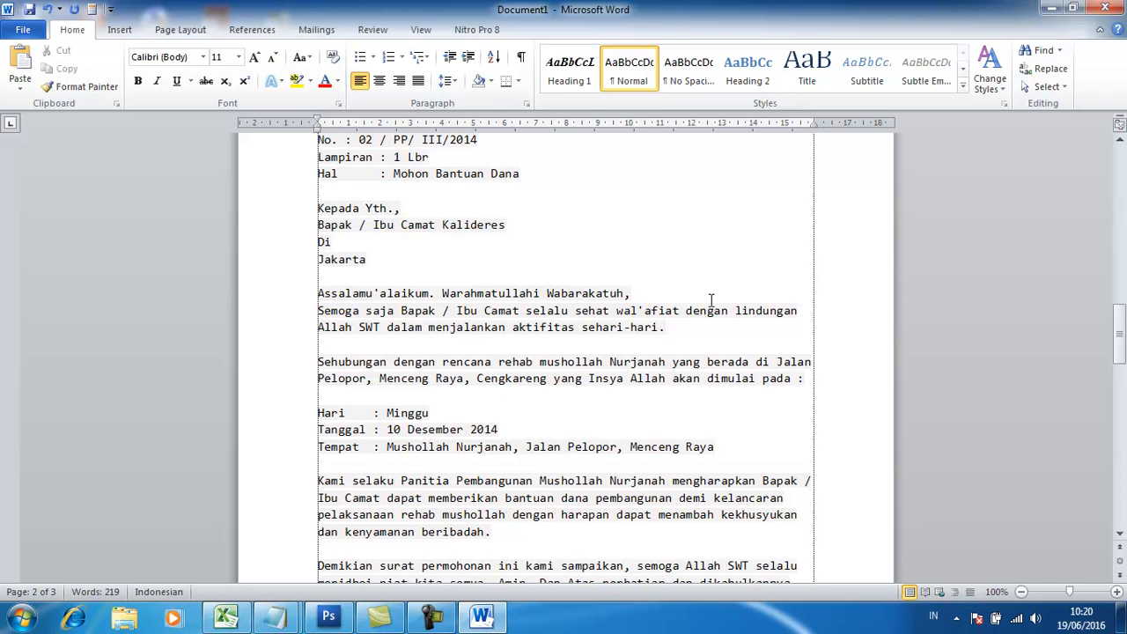
drag(1121, 342, 1125, 445)
scroll(599, 370, down, 2)
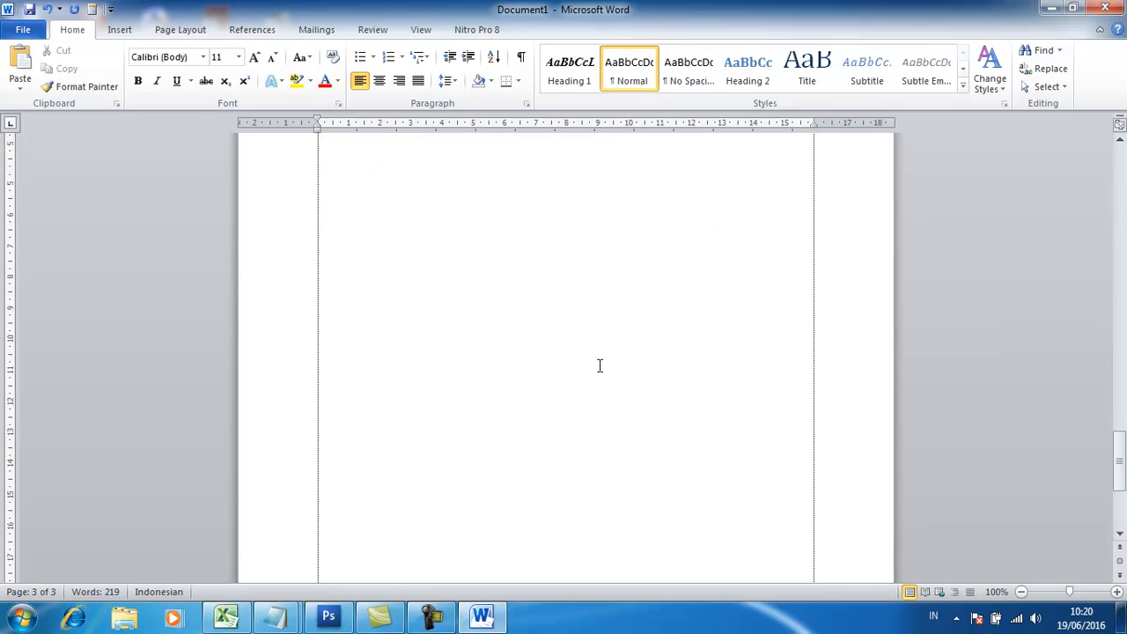
click(419, 270)
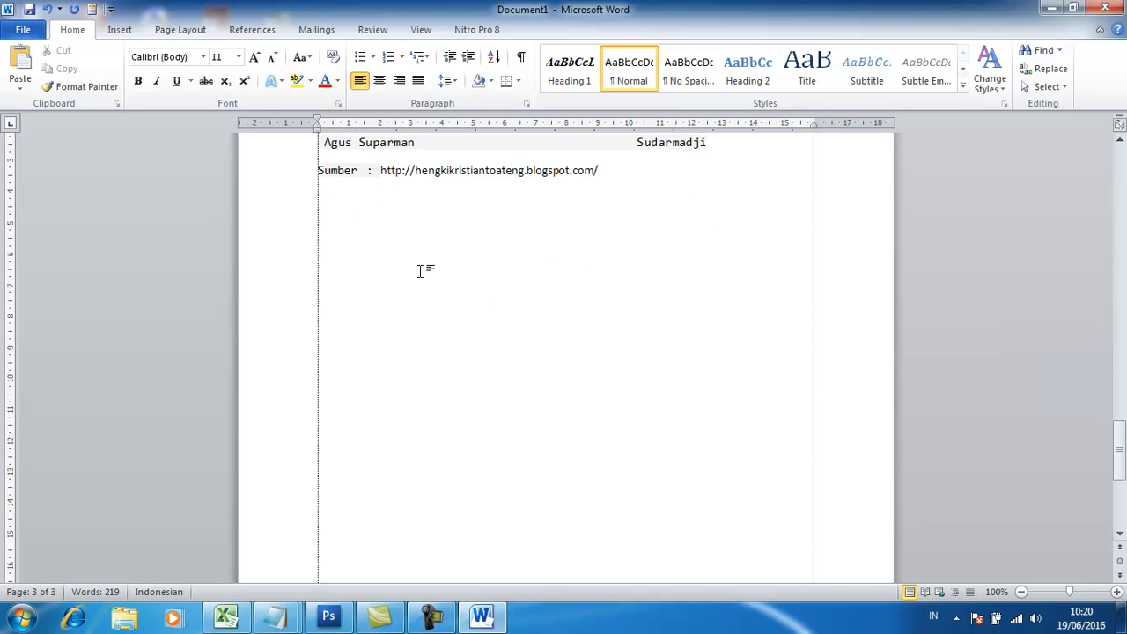
text(sur)
key(F3)
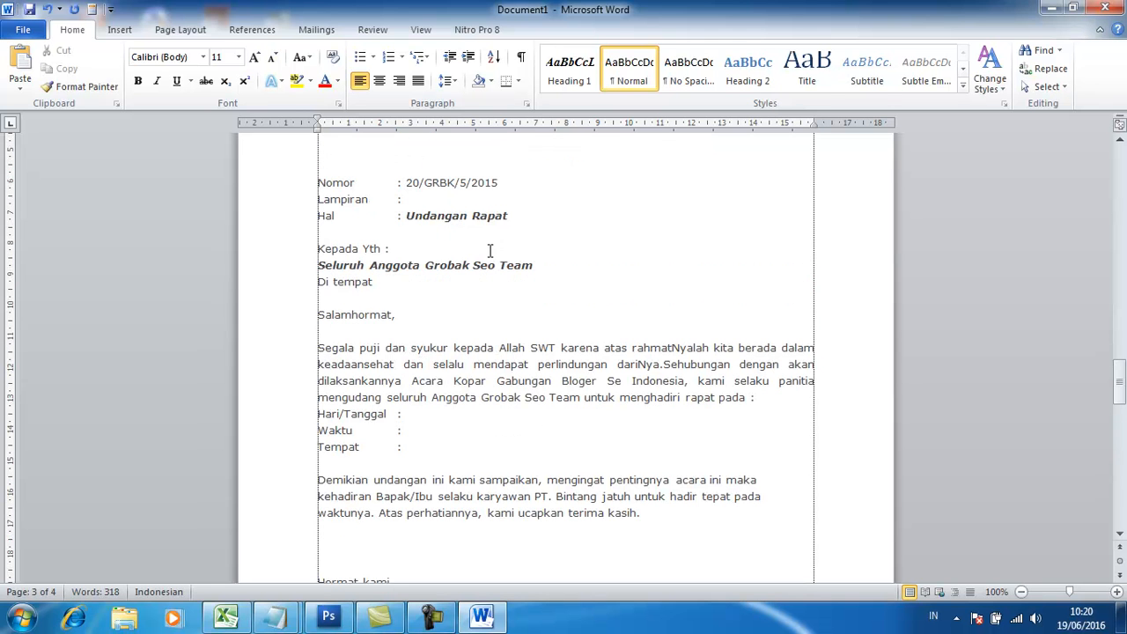
Insert another copy of the funding request letter from the entry sp after the meeting invitation.
scroll(608, 343, down, 4)
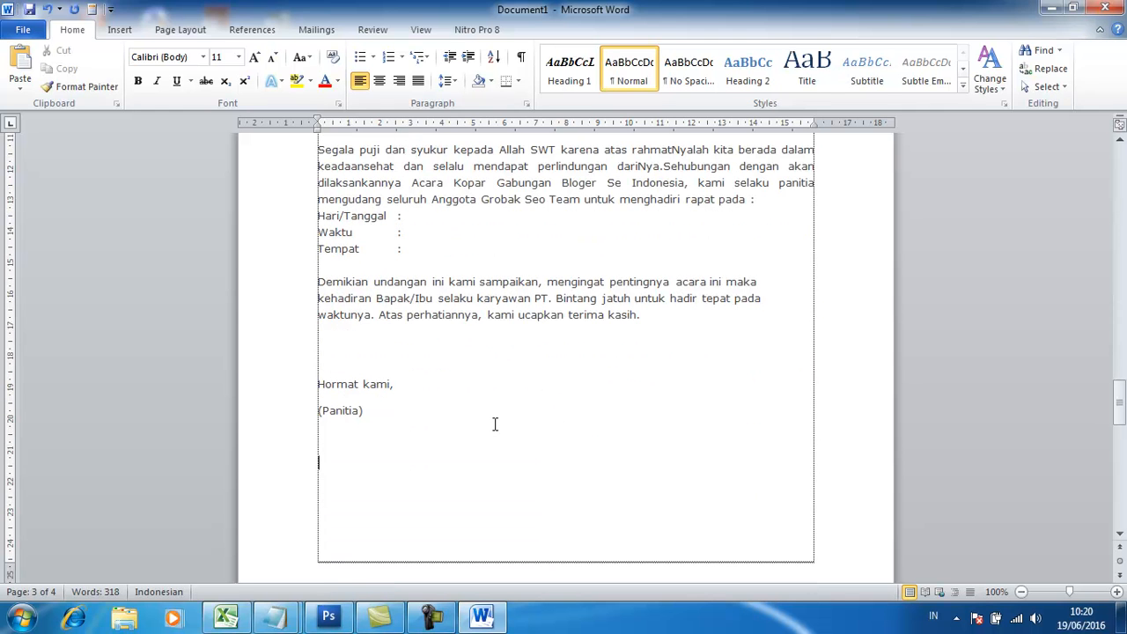
text(sp)
key(ctrl+v)
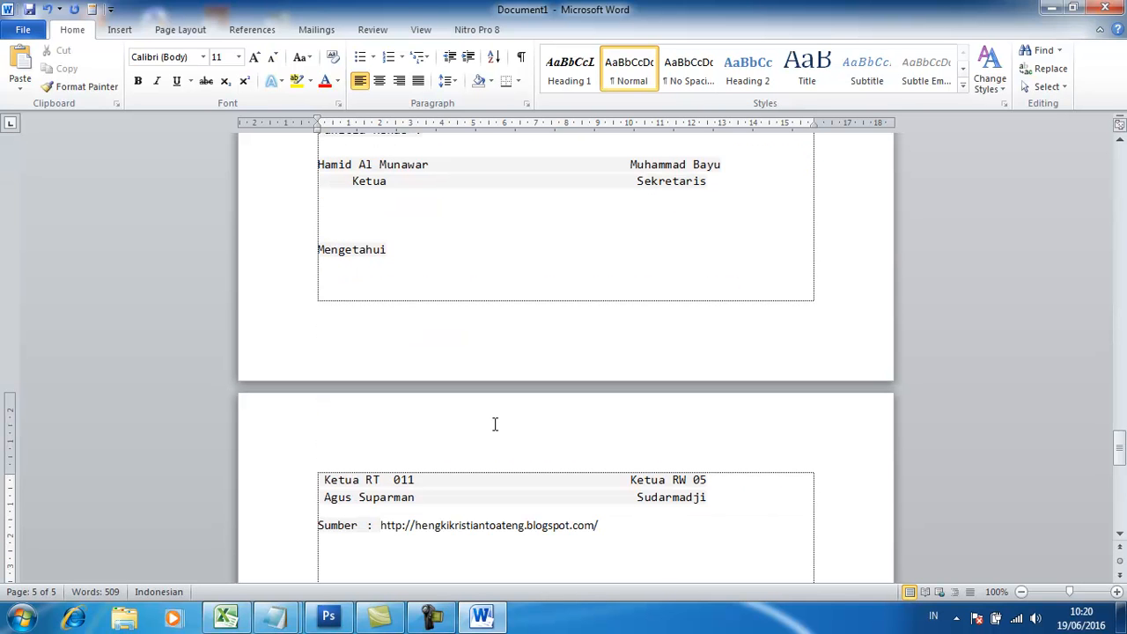
Insert the Surat Keterangan letter from the stored entry sk below the second request letter's source line.
text(sk)
key(ctrl+v)
scroll(461, 451, up, 5)
scroll(694, 358, down, 1)
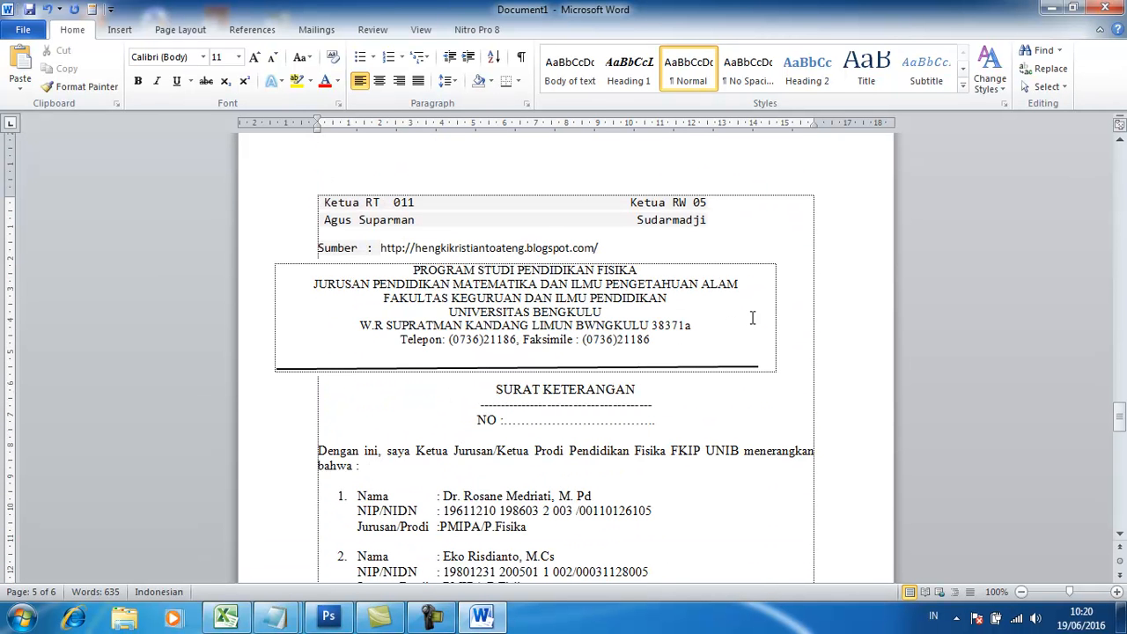
click(770, 270)
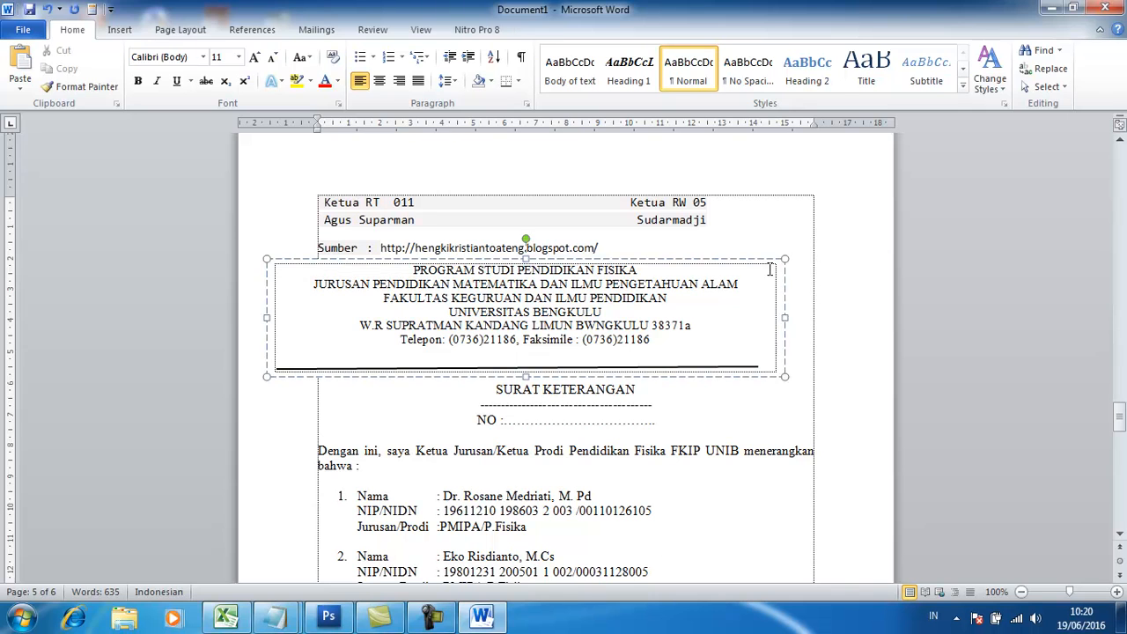
click(820, 321)
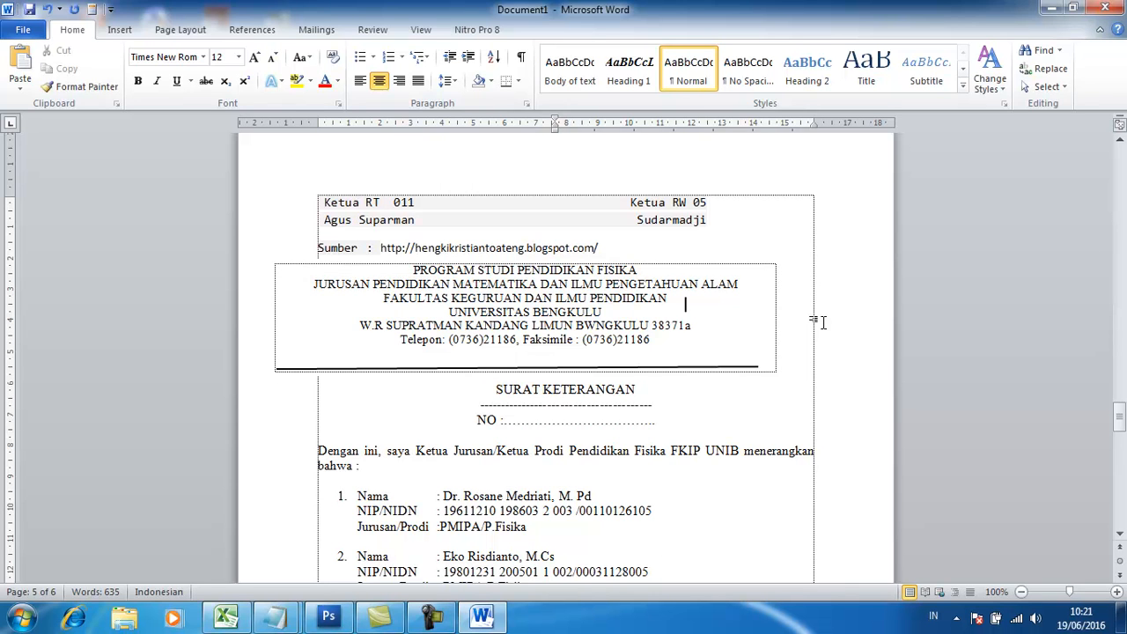
Insert the stored table entry tbl43 on the page after the Surat Keterangan letter.
scroll(821, 322, down, 10)
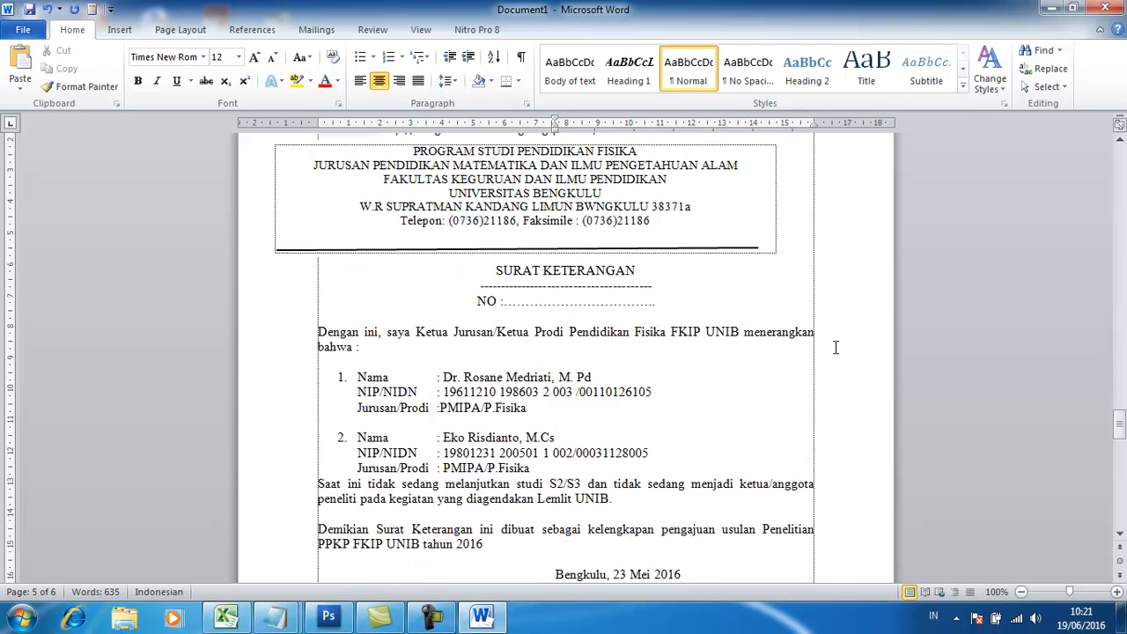
click(614, 392)
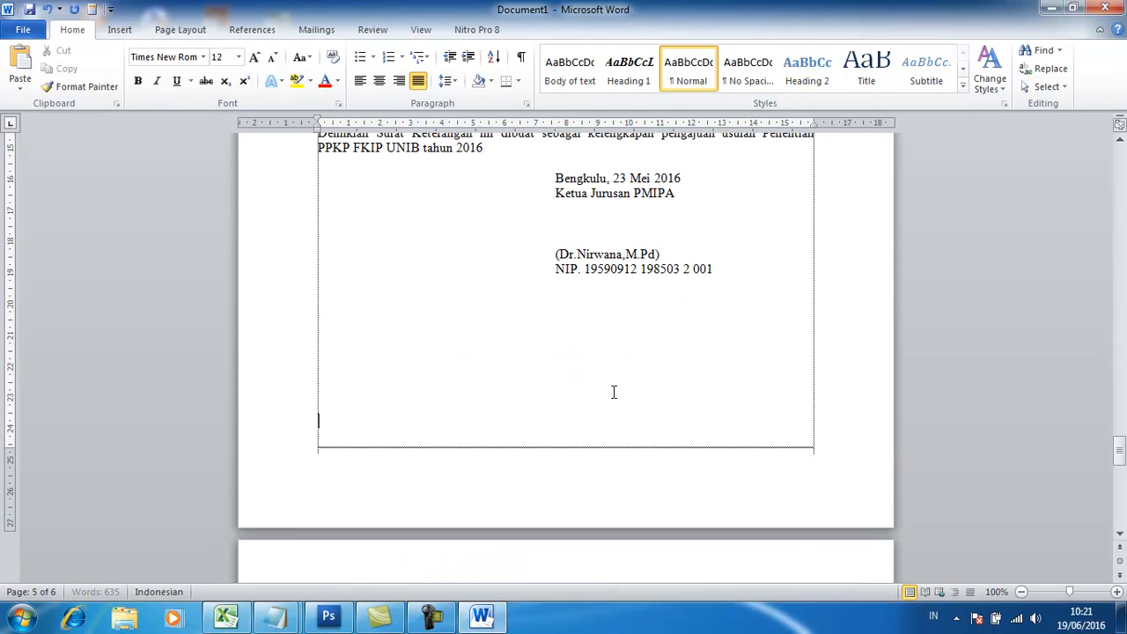
scroll(613, 392, down, 2)
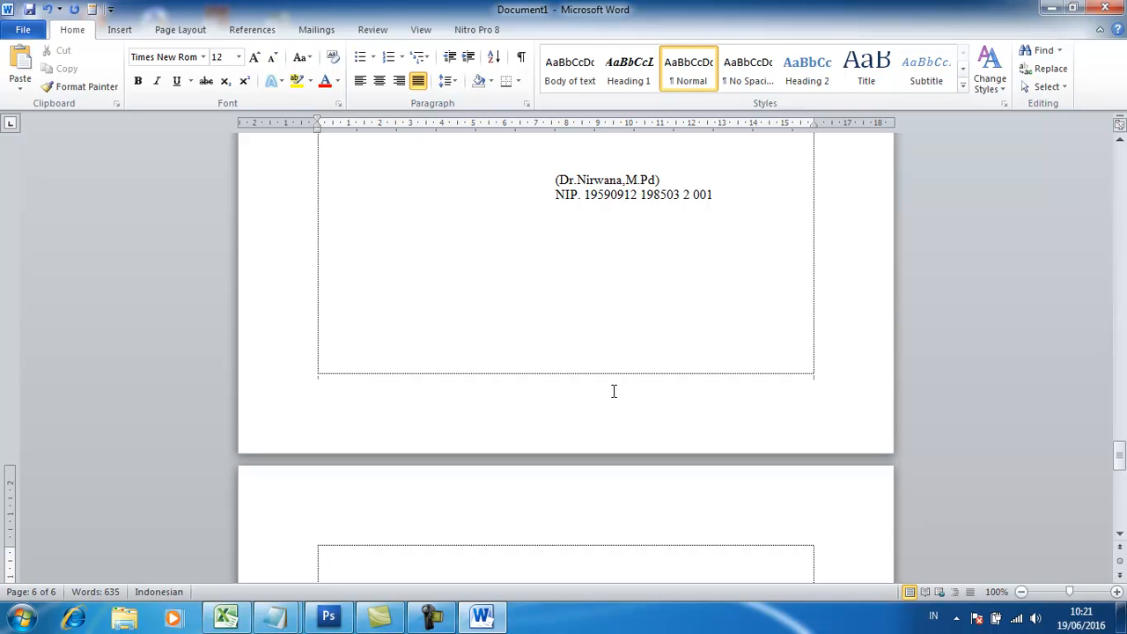
text(tbl43)
key(Return)
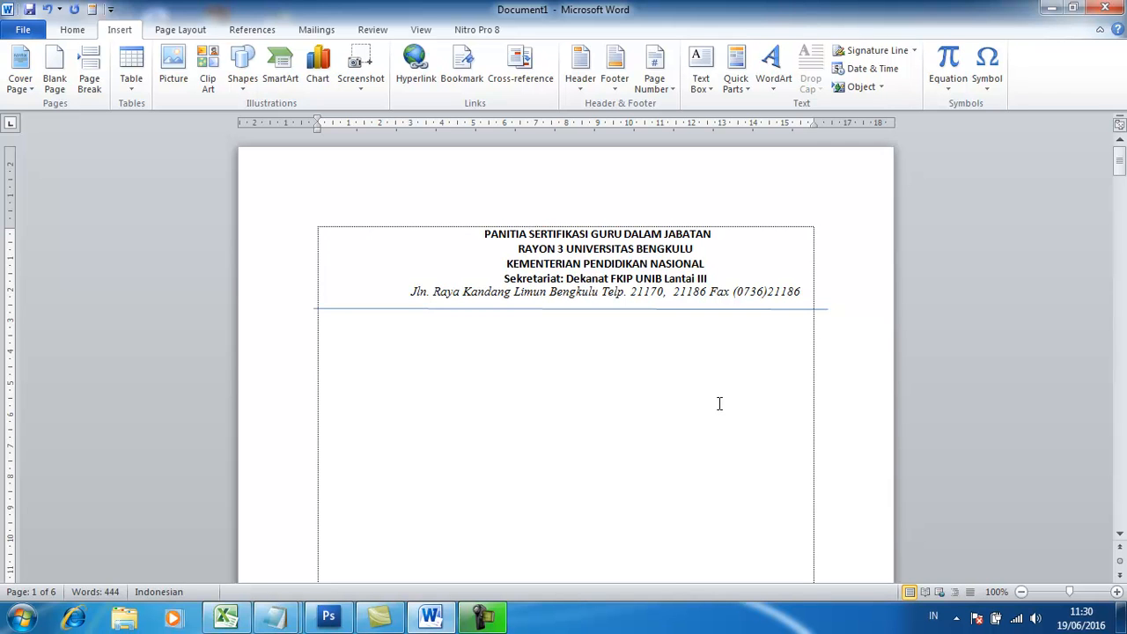
Save the letterhead text with its blue line as an AutoText building block named kop.
click(746, 426)
shift+click(480, 234)
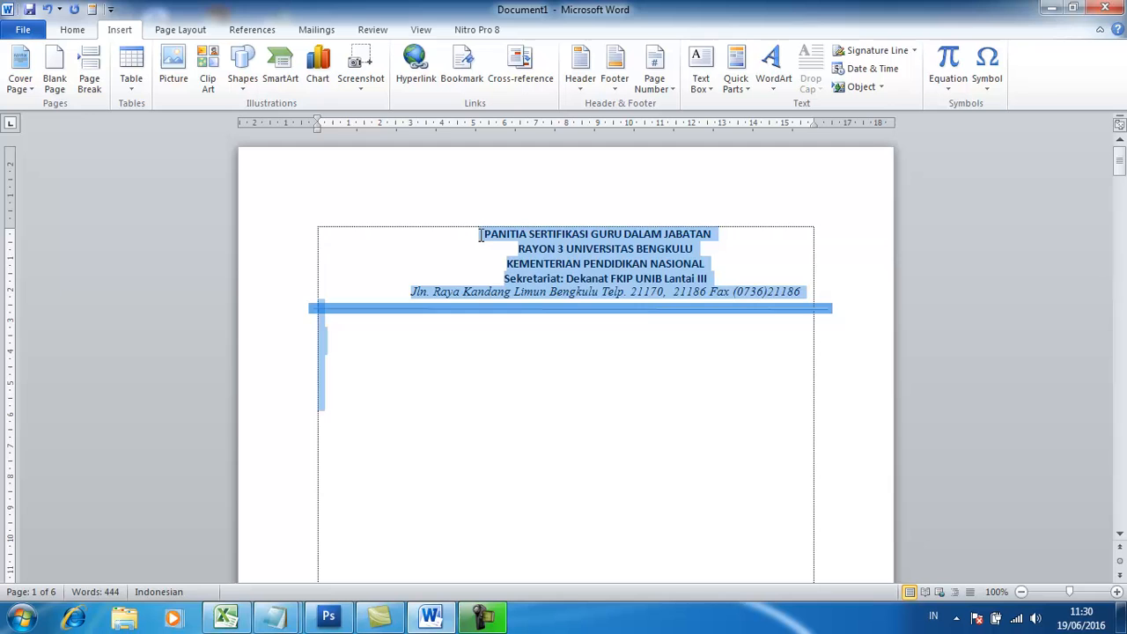
click(554, 343)
drag(478, 232, 809, 312)
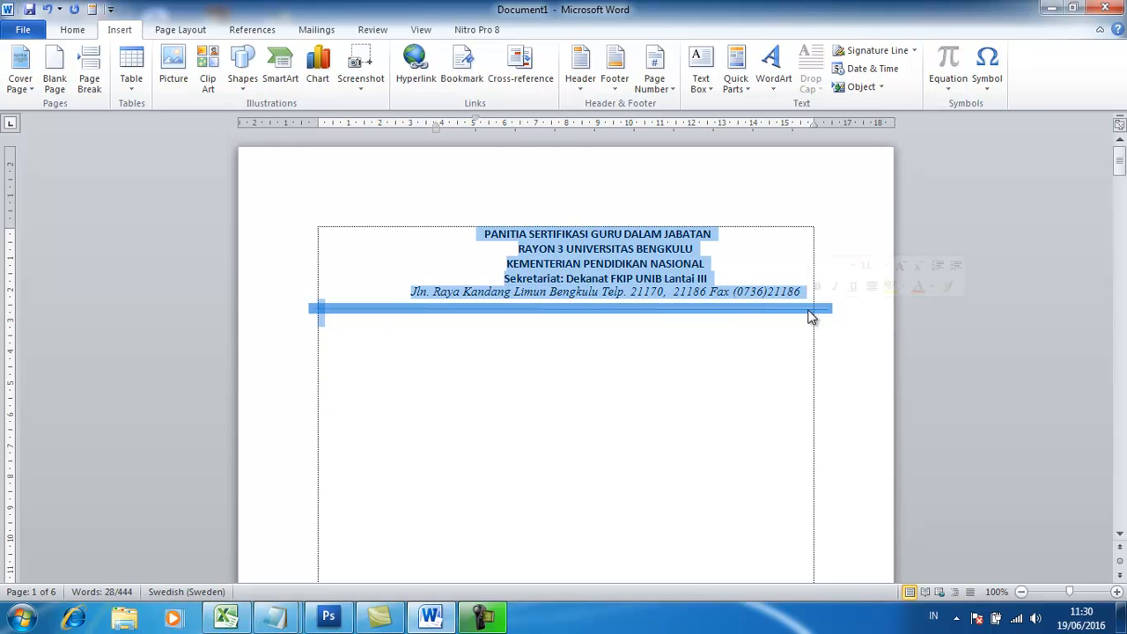
key(alt+F3)
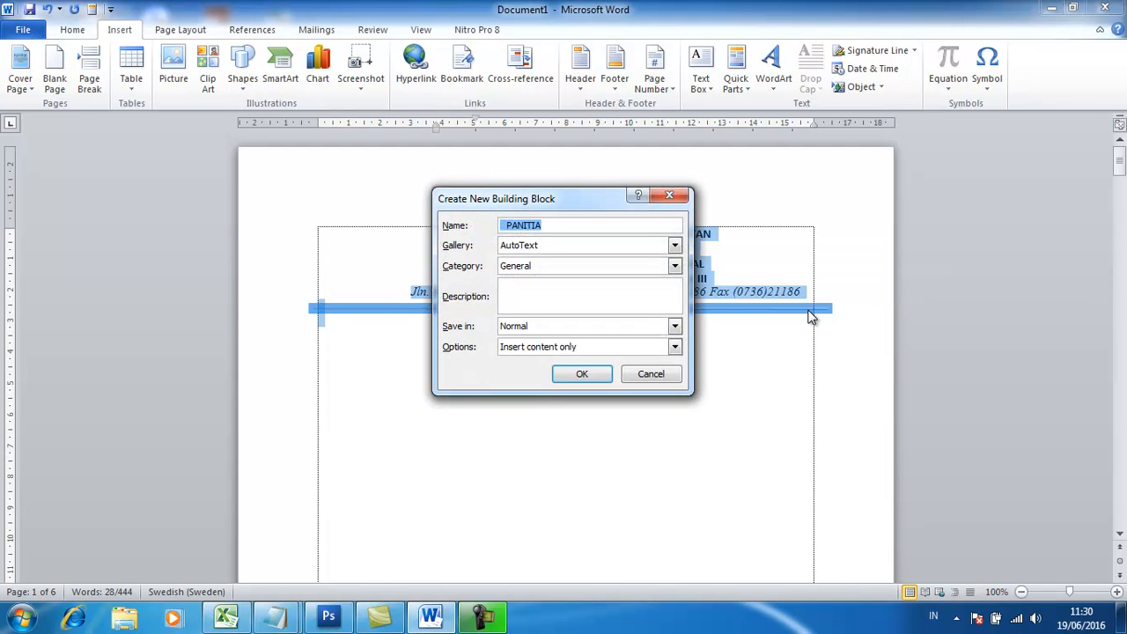
key(BackSpace)
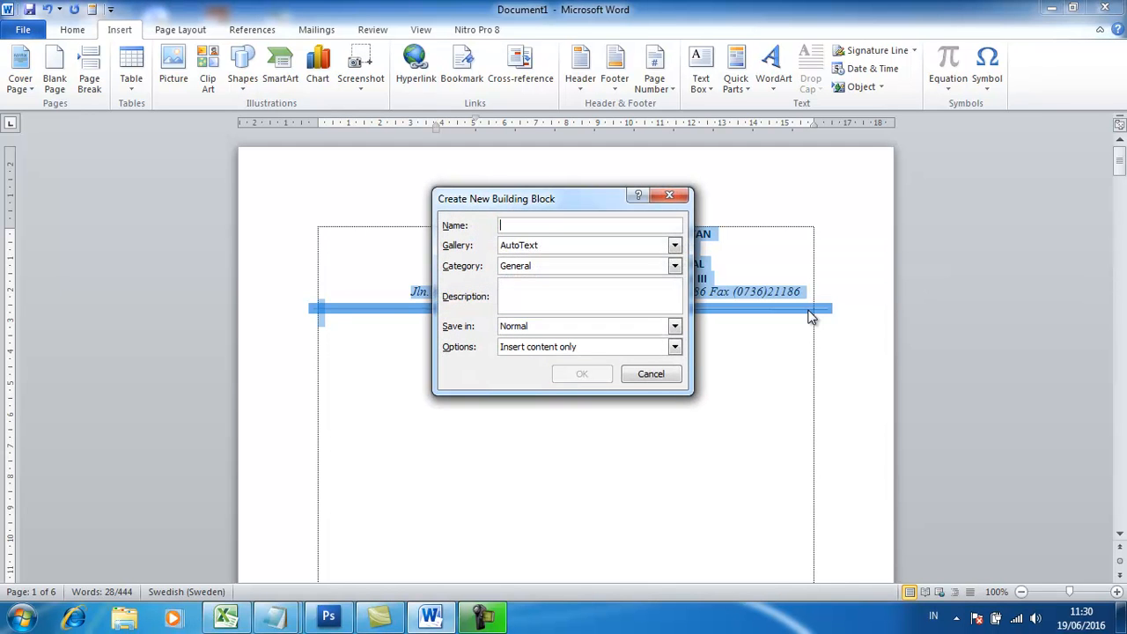
text(kop)
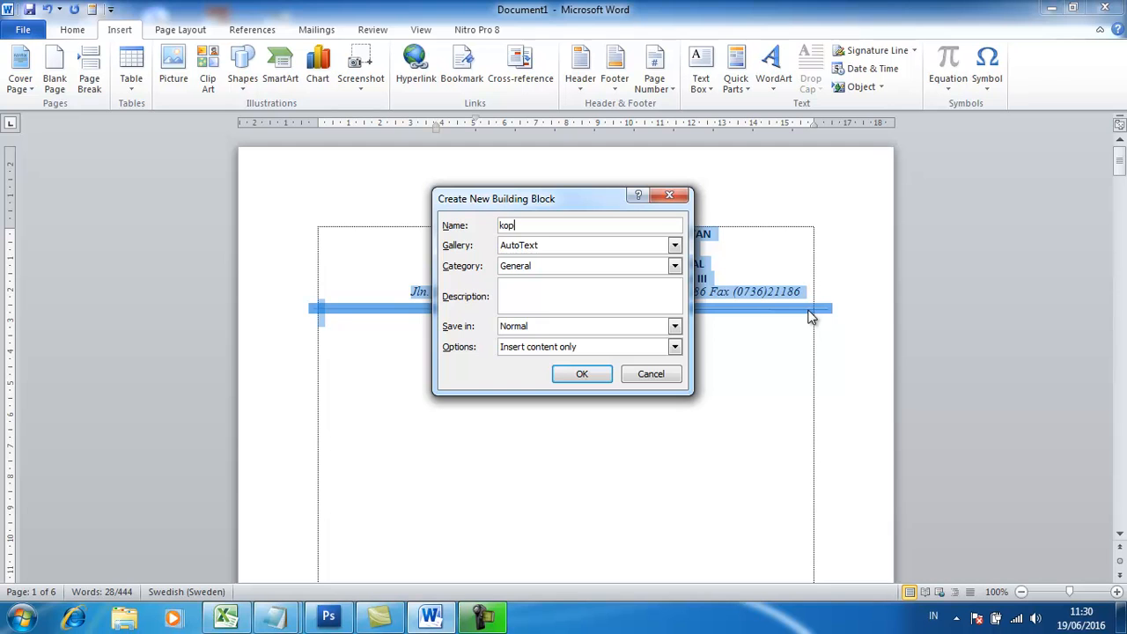
click(577, 376)
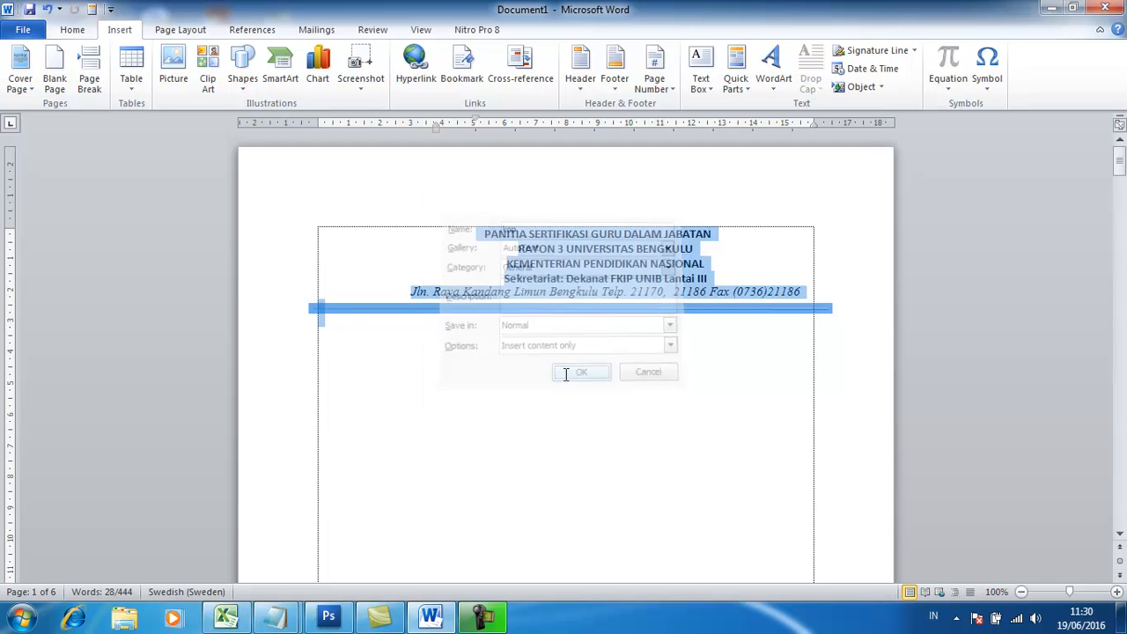
click(885, 385)
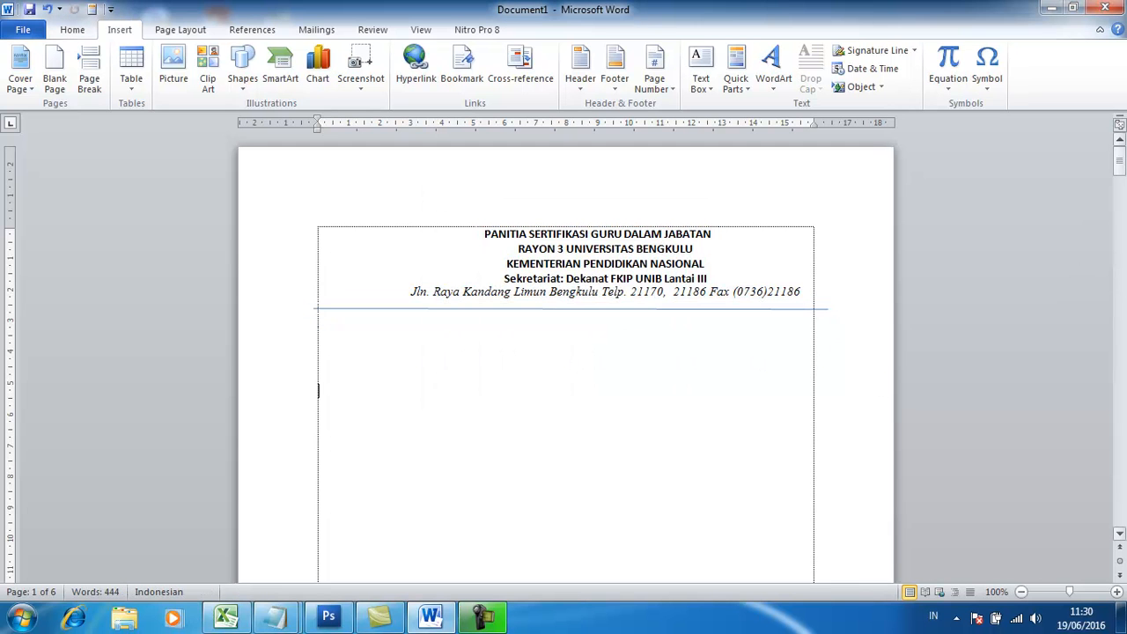
Insert another copy of the letterhead from the AutoText entry kop below the first letterhead's blue line.
drag(1125, 170, 1125, 173)
click(779, 257)
click(444, 320)
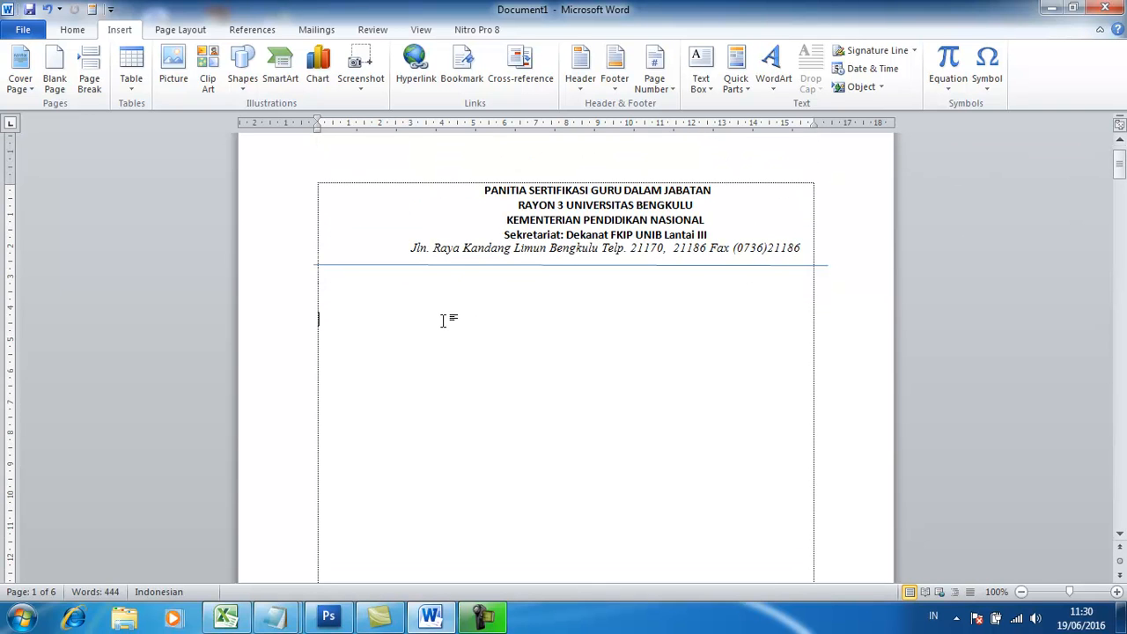
text(kop)
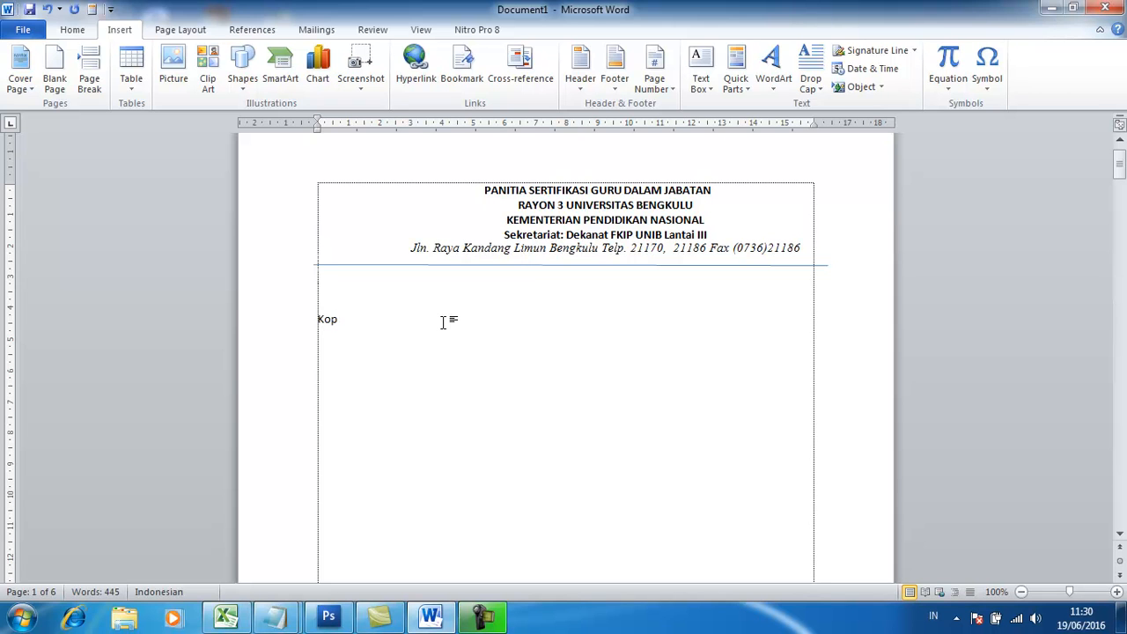
key(F3)
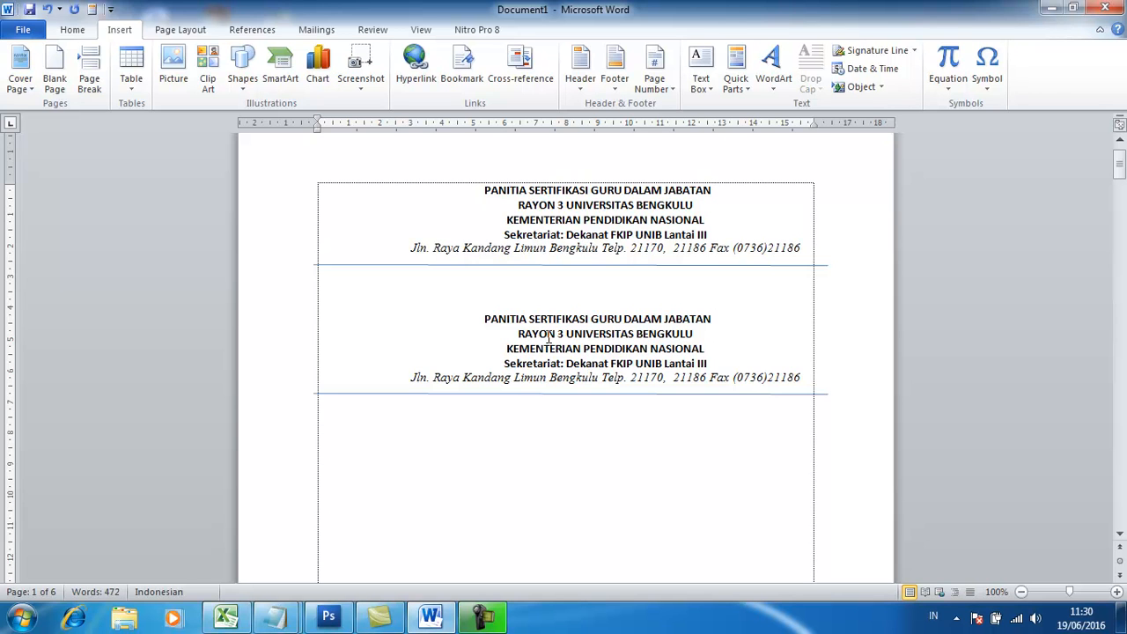
Insert the picture logo unib from the Pictures library below the second letterhead.
scroll(493, 350, down, 2)
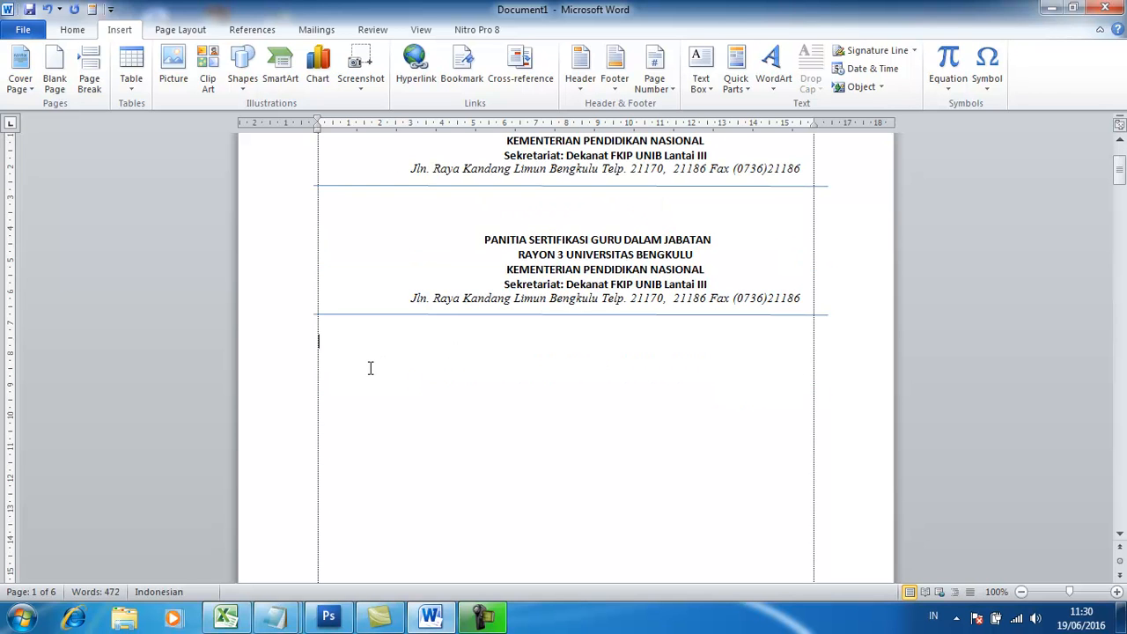
click(172, 70)
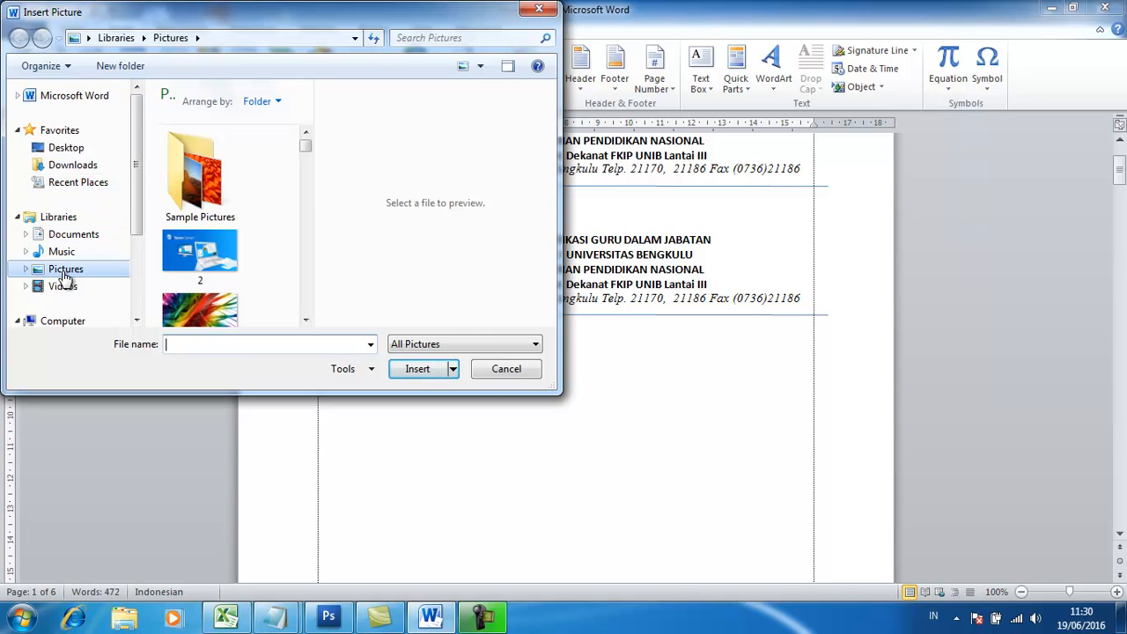
drag(307, 148, 309, 206)
click(200, 264)
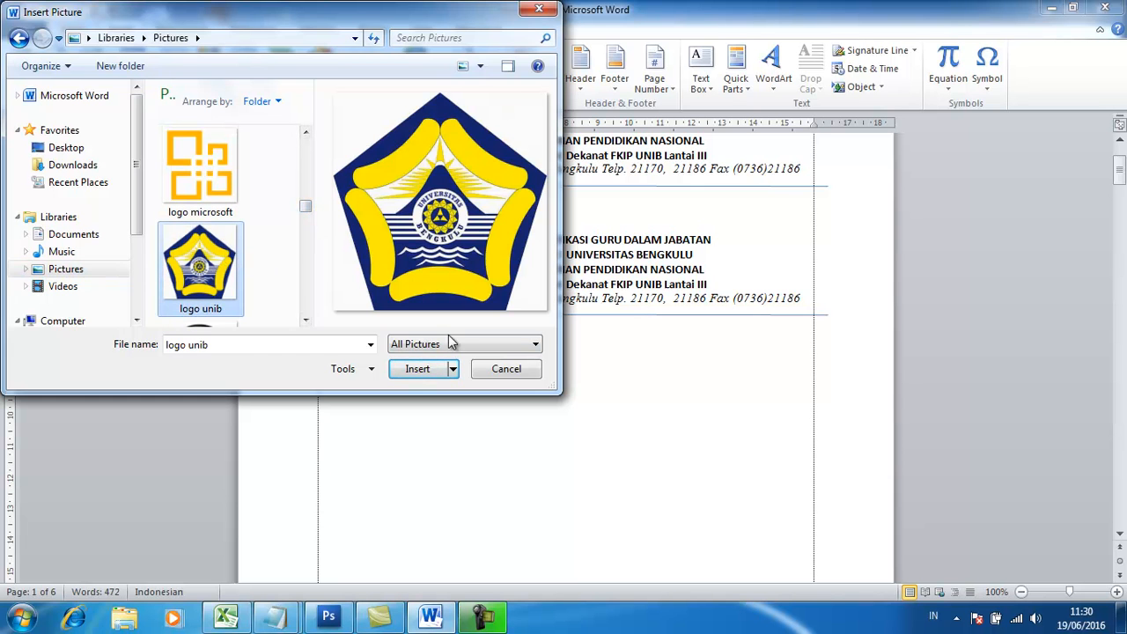
click(429, 370)
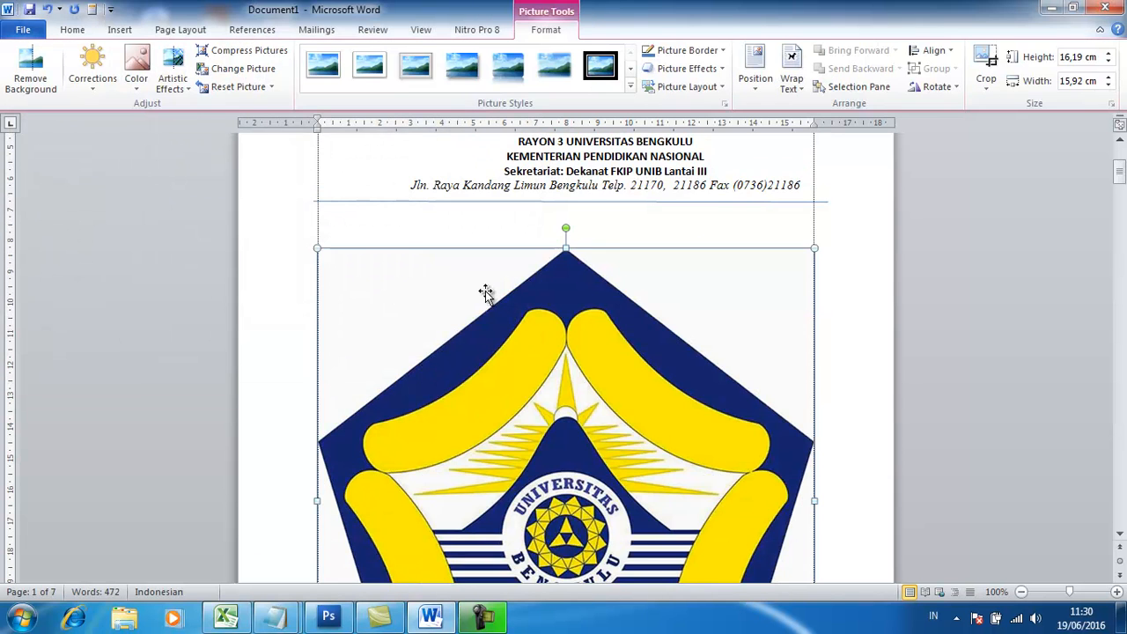
Place the logo in front of text, shrink it to about 5.38 cm high by 5.29 cm wide, and position it at the left margin.
click(797, 83)
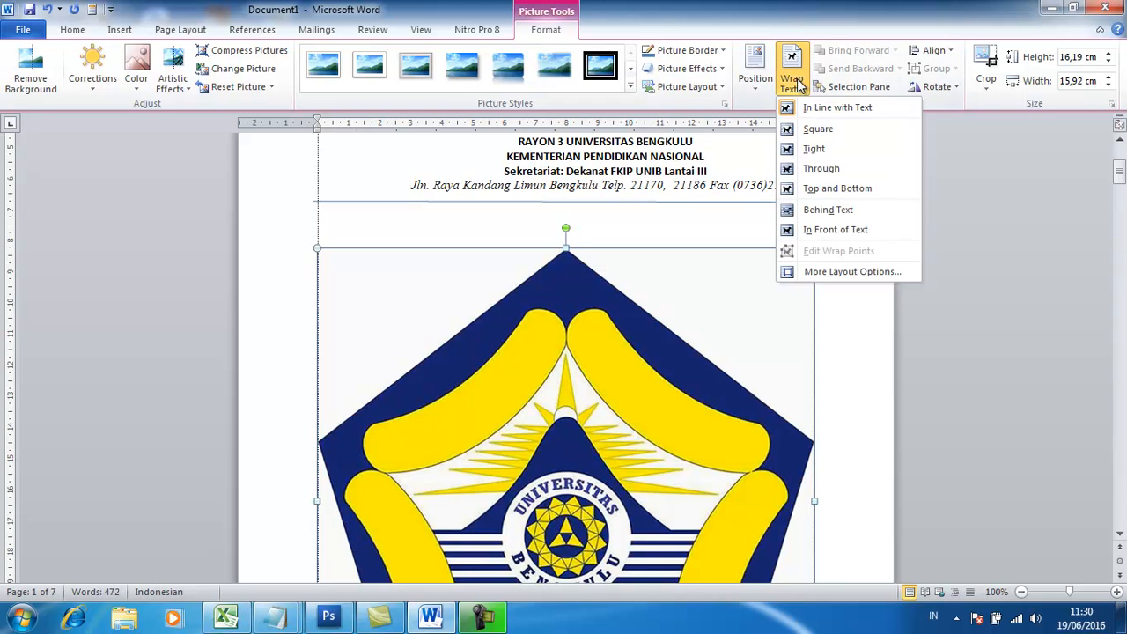
click(806, 229)
drag(316, 248, 539, 474)
drag(667, 528, 444, 288)
drag(587, 233, 478, 343)
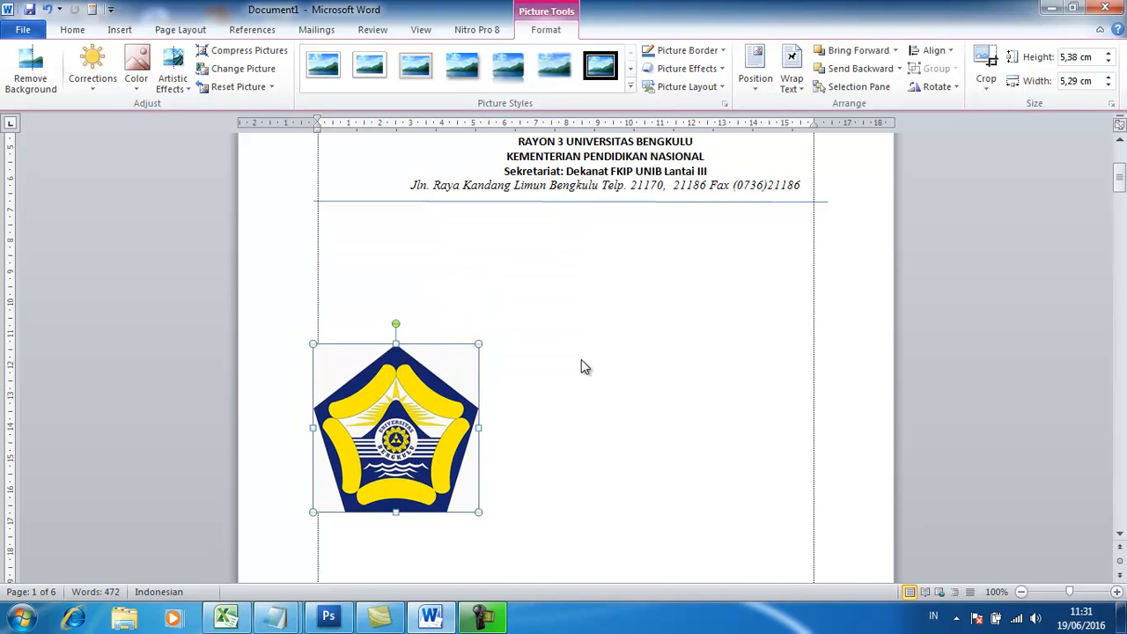
click(569, 374)
click(435, 408)
click(559, 392)
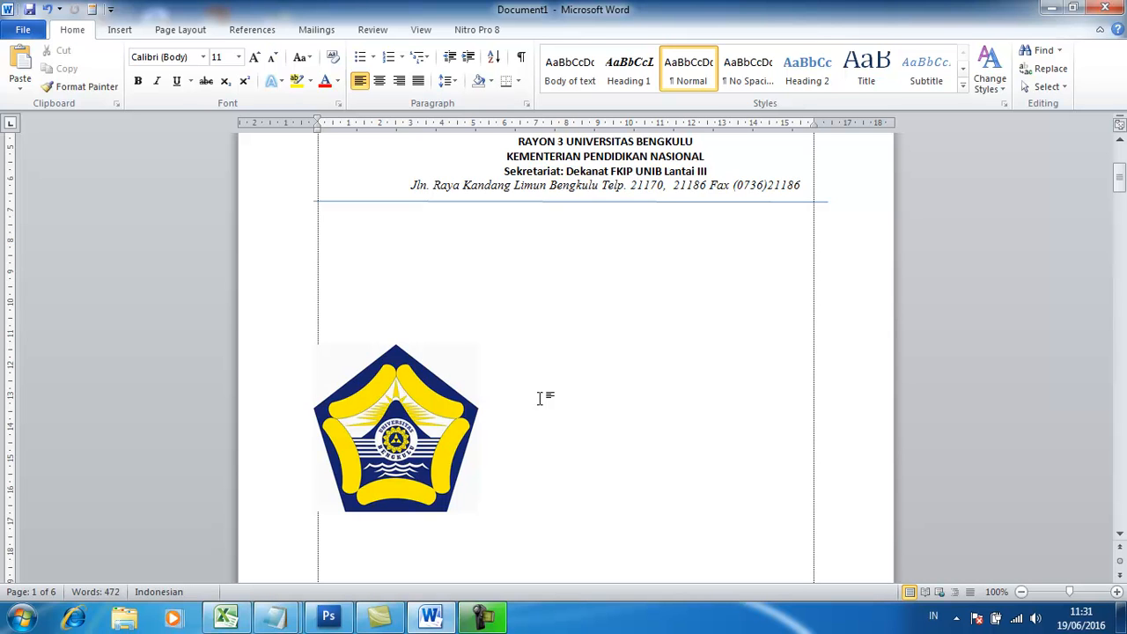
Save the resized university logo as an AutoText building block named logounib.
click(401, 439)
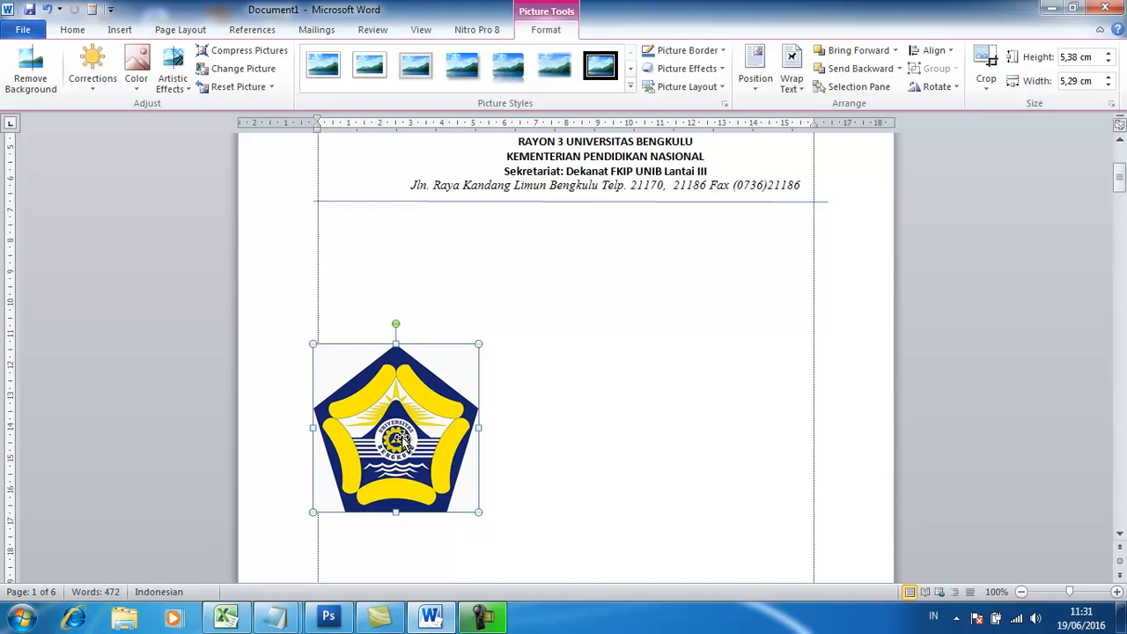
key(alt+F3)
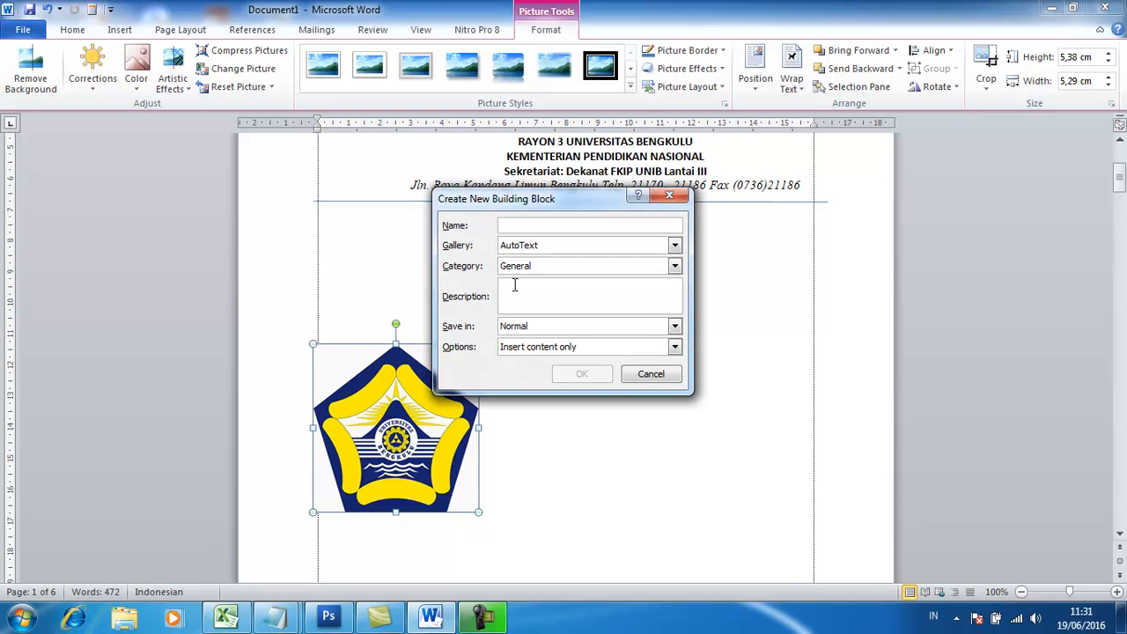
text(lo)
key(BackSpace)
text(ogounib)
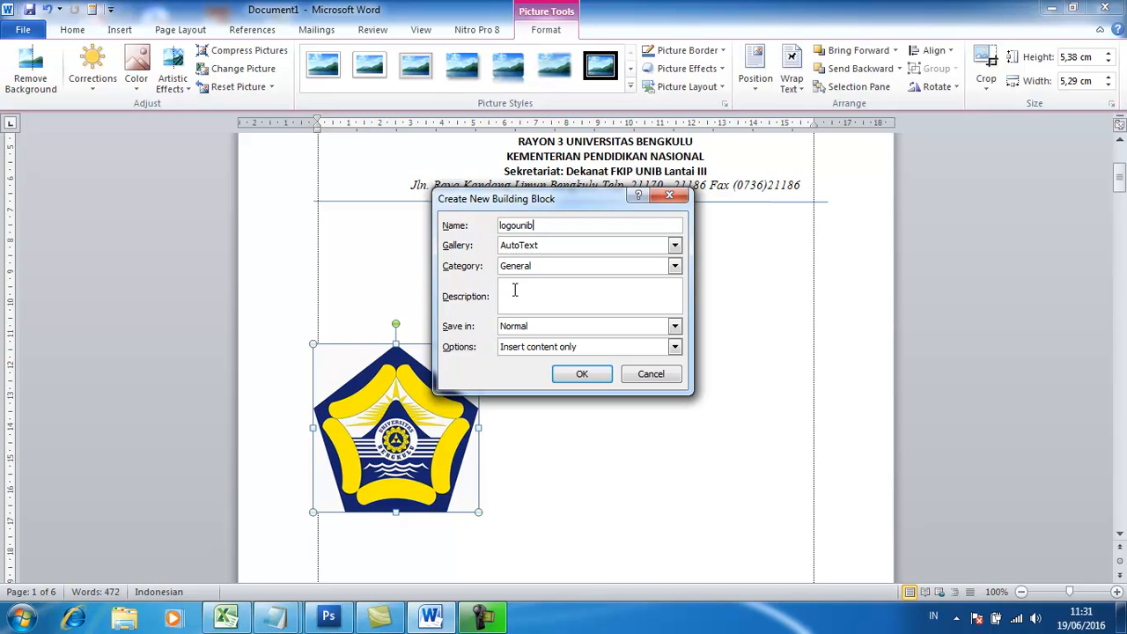
click(582, 374)
click(568, 377)
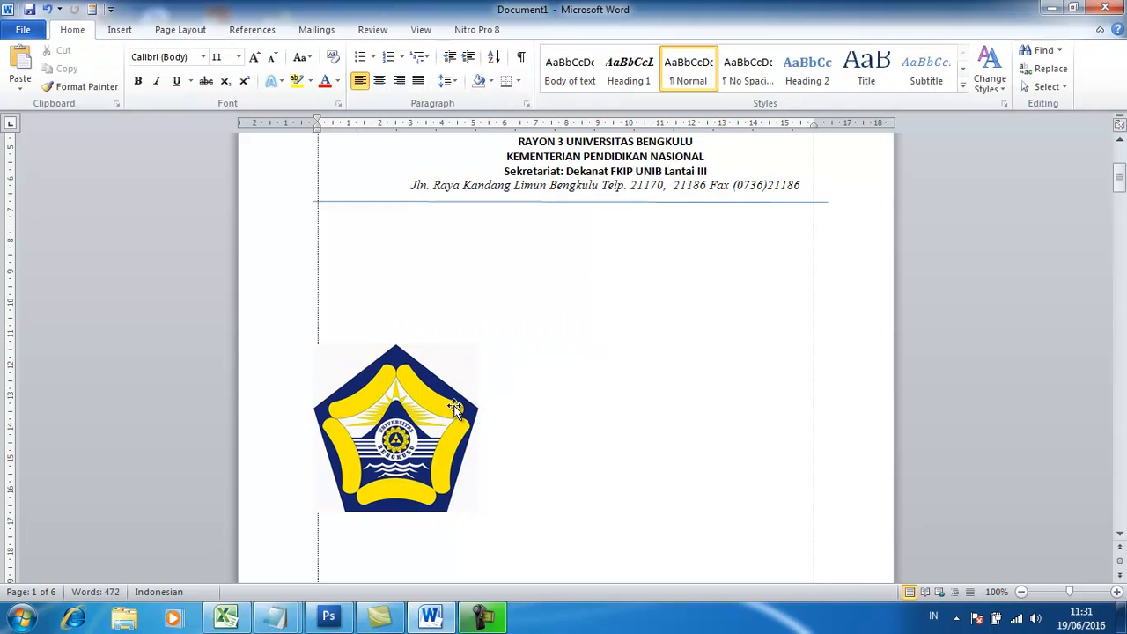
Add blank lines and insert another copy of the logo below the first one from the entry logounib.
click(435, 409)
click(551, 394)
key(Return)
key(Return)
key(Return)
key(Return)
key(Return)
text(logounib)
key(F3)
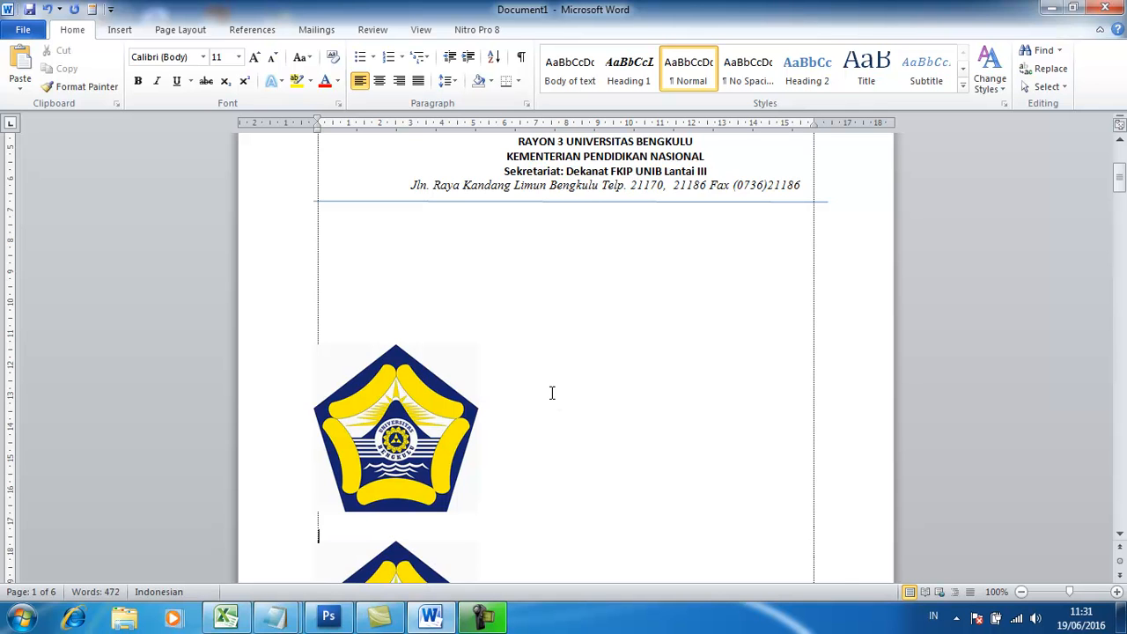
Move one logo copy up to the second letterhead and shrink it to fit beside the letterhead text, above the blue line.
scroll(552, 393, down, 3)
drag(398, 489, 446, 144)
scroll(505, 234, up, 3)
scroll(438, 193, up, 4)
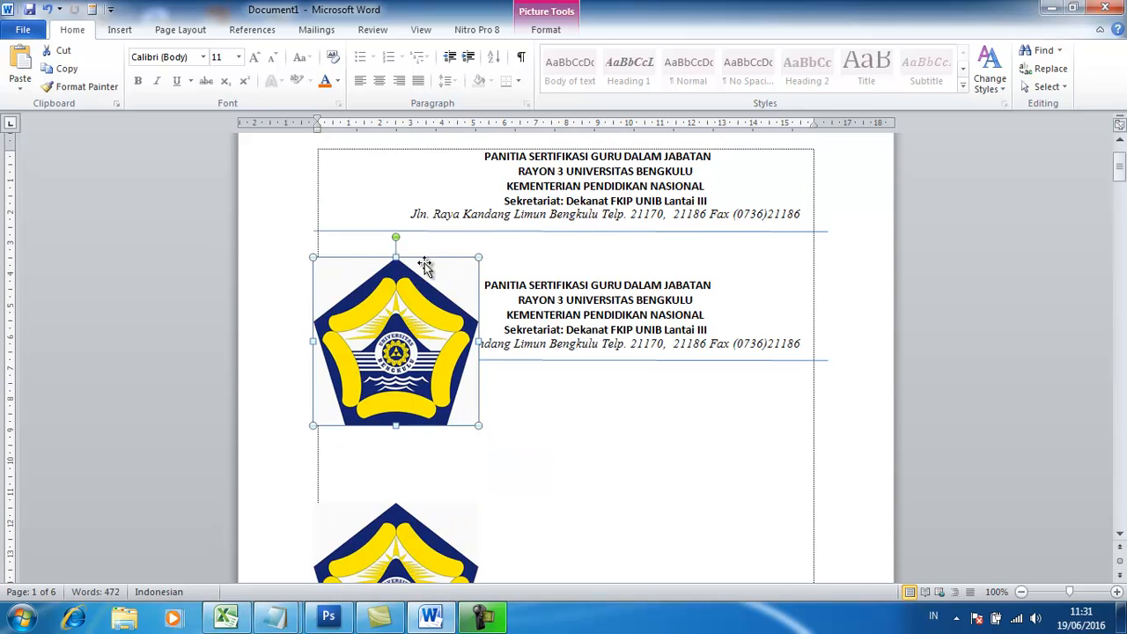
drag(406, 328, 379, 247)
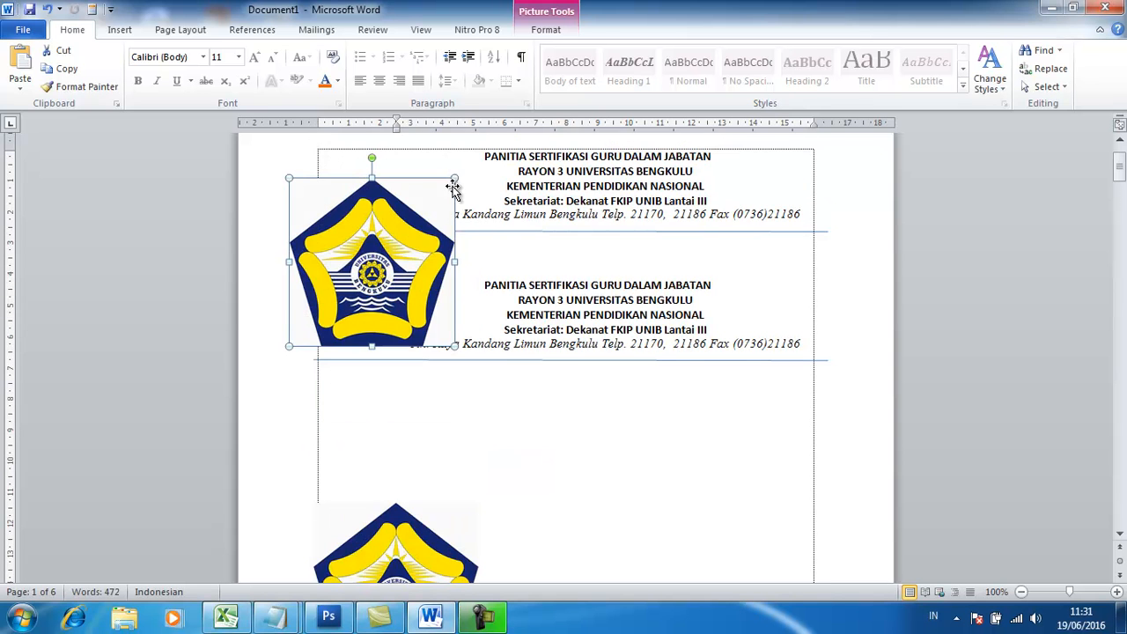
drag(445, 185, 390, 244)
drag(355, 280, 374, 280)
click(819, 313)
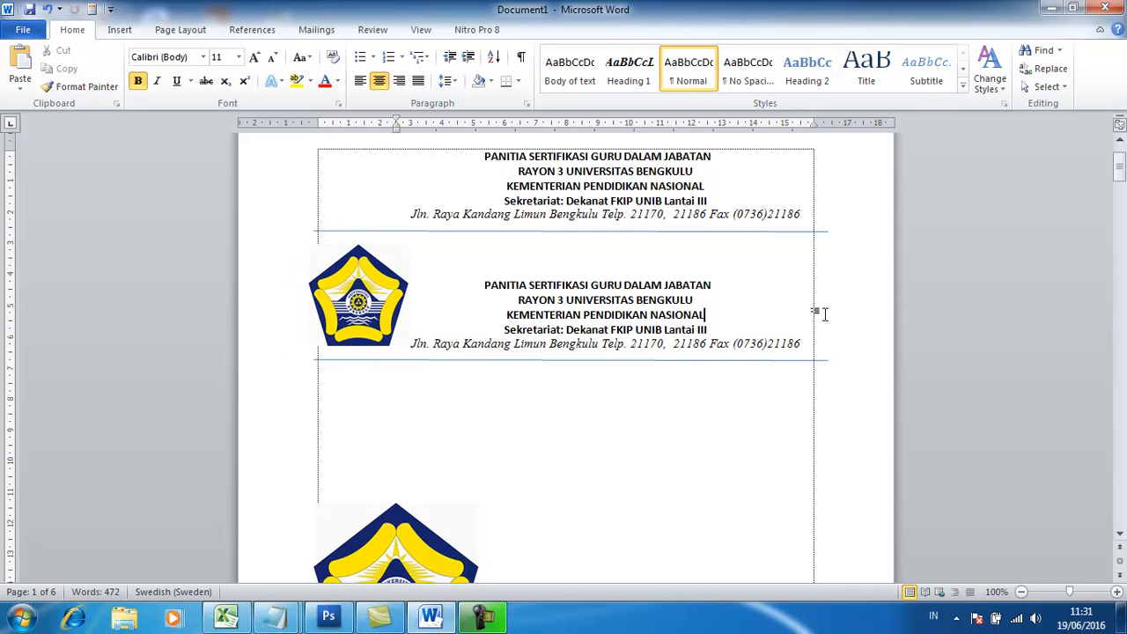
Delete the empty lines above the funding request letter's heading on page 2.
scroll(823, 315, down, 20)
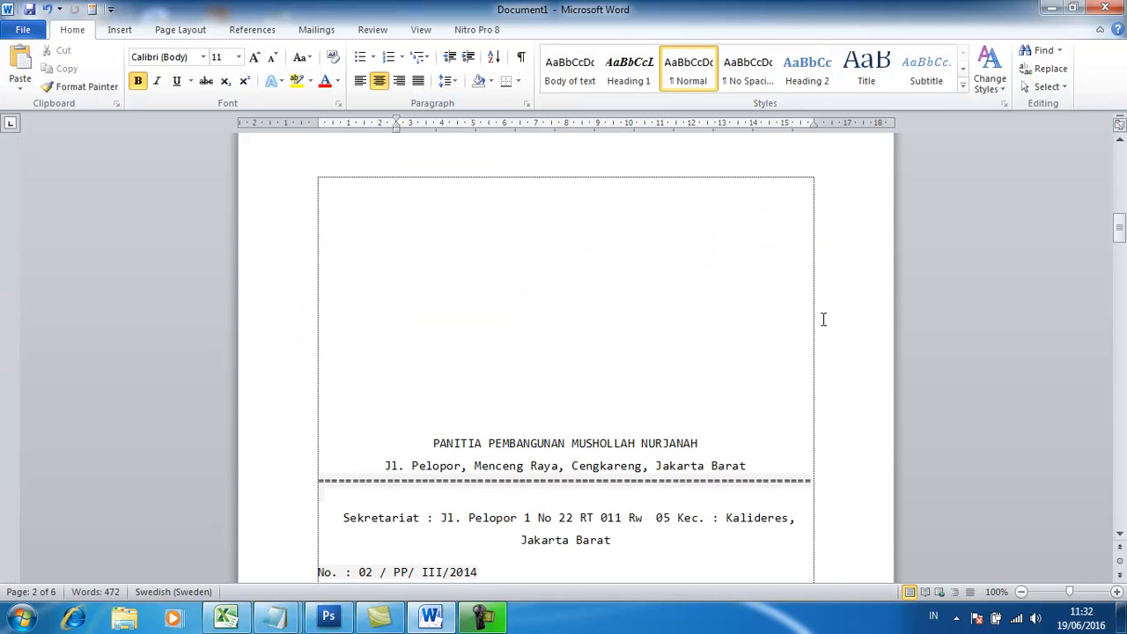
click(409, 194)
key(Delete)
key(Delete)
key(Delete)
key(Delete)
key(Delete)
key(Delete)
key(Delete)
key(Delete)
key(Delete)
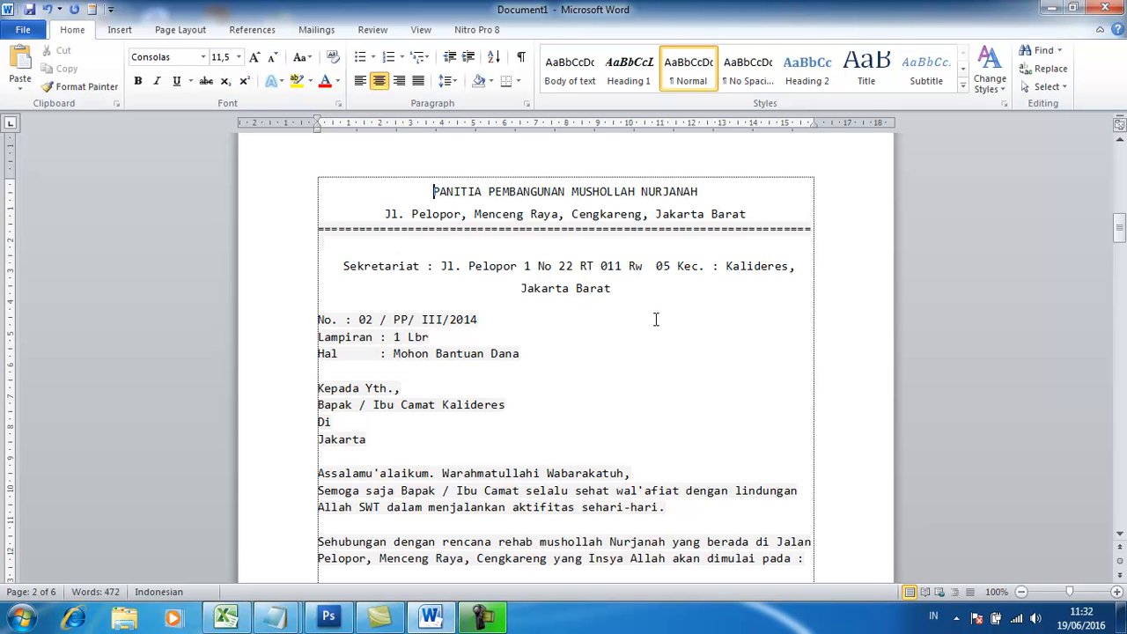
Save the whole funding request letter, from its heading to the source line, as an AutoText building block named sp.
drag(431, 192, 674, 400)
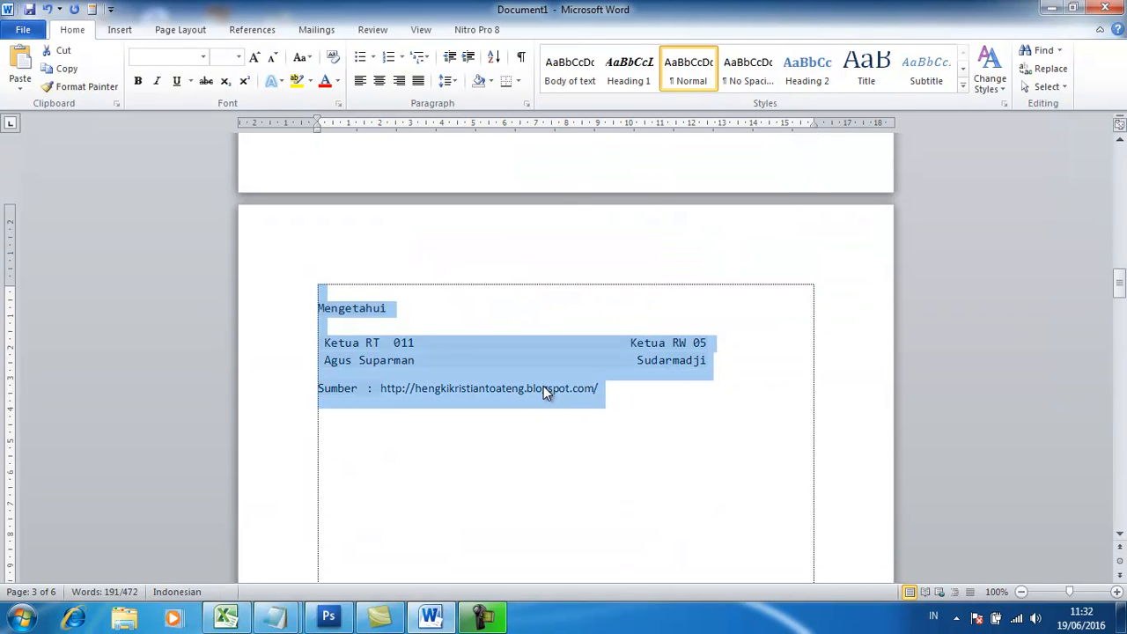
key(alt+F3)
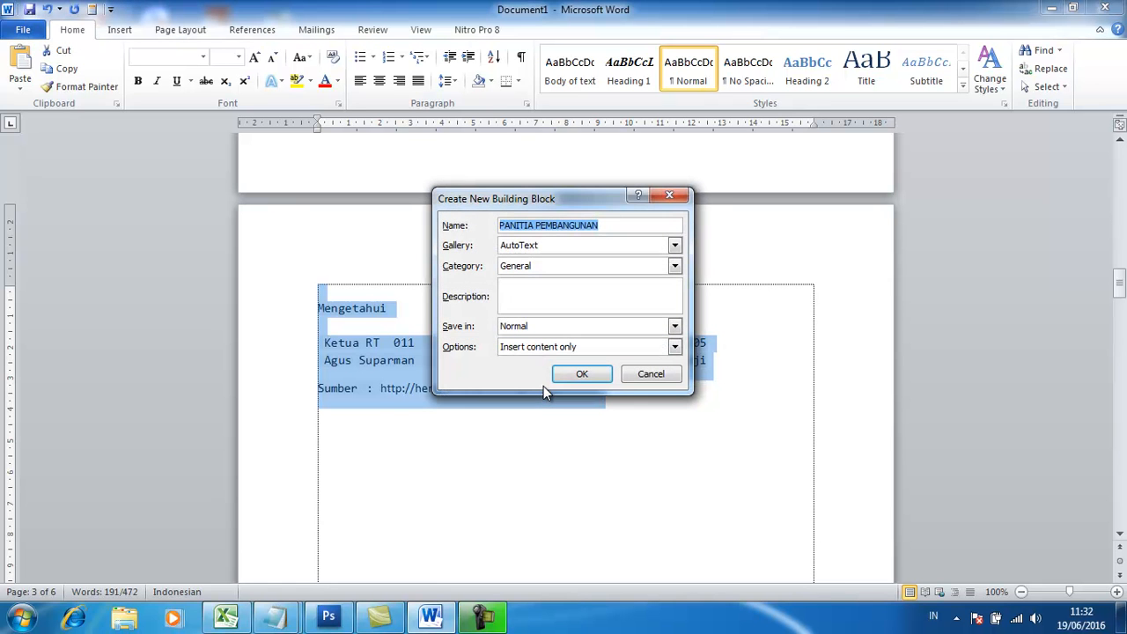
text(sp)
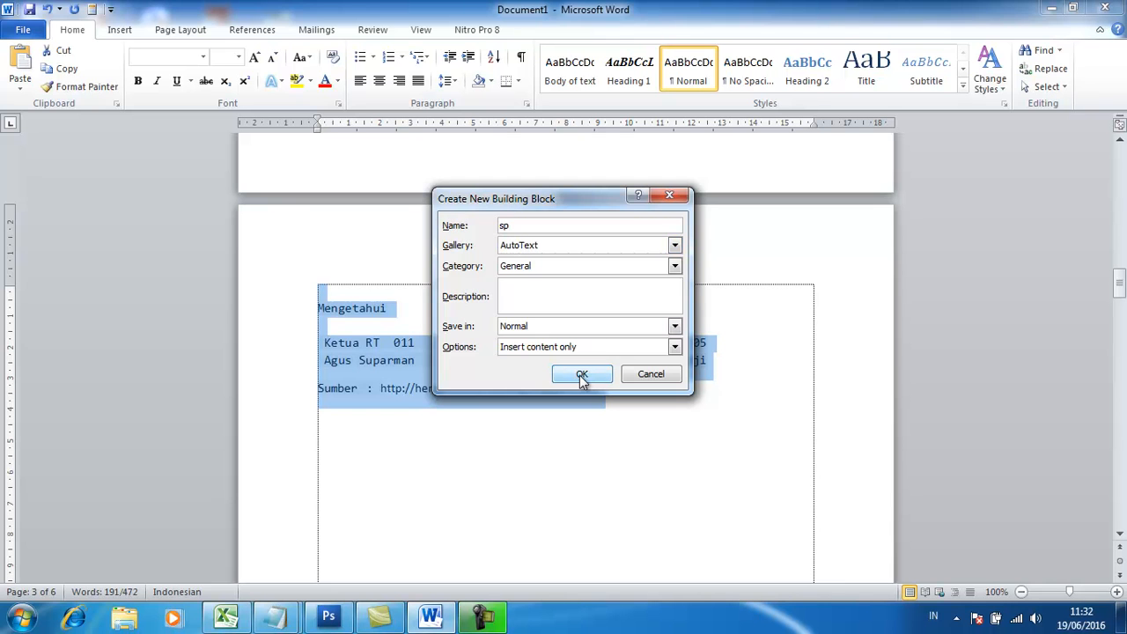
click(581, 375)
click(604, 432)
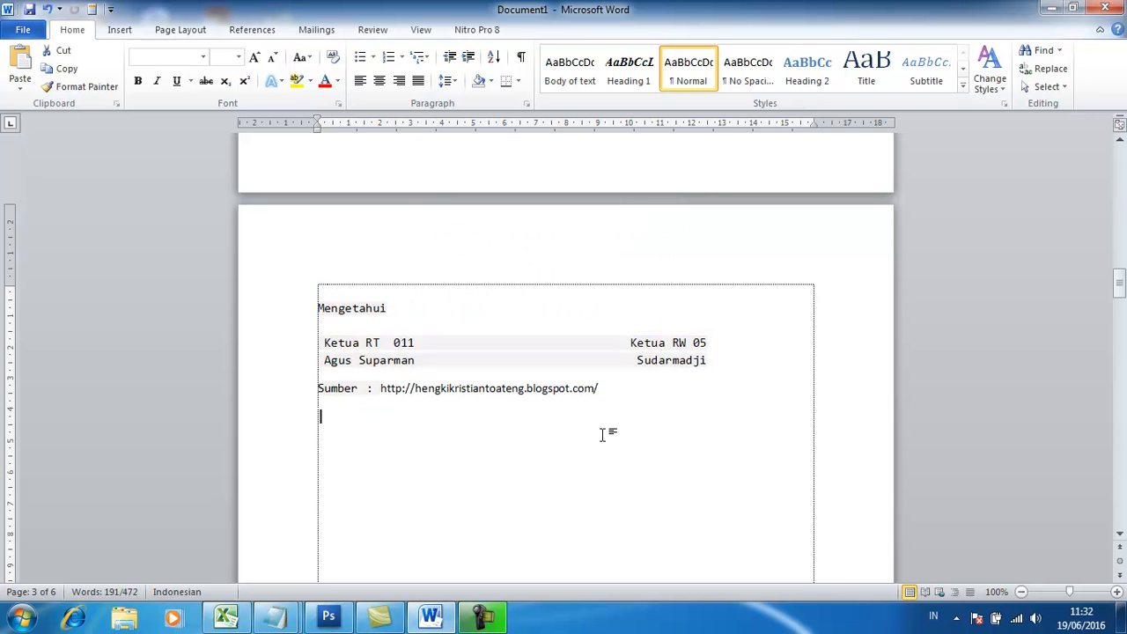
Insert a copy of the funding request letter from the entry sp below the source line on page 3.
key(Return)
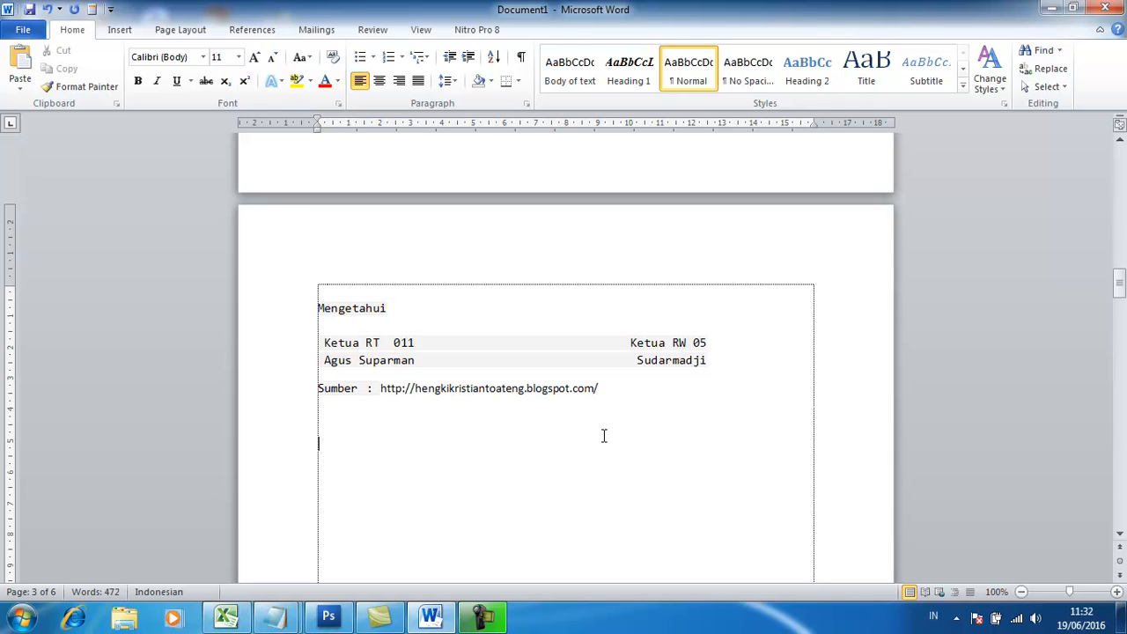
text(sp)
key(F3)
Examine the inserted copy of the funding request letter from its heading through its closing paragraphs.
scroll(604, 432, up, 12)
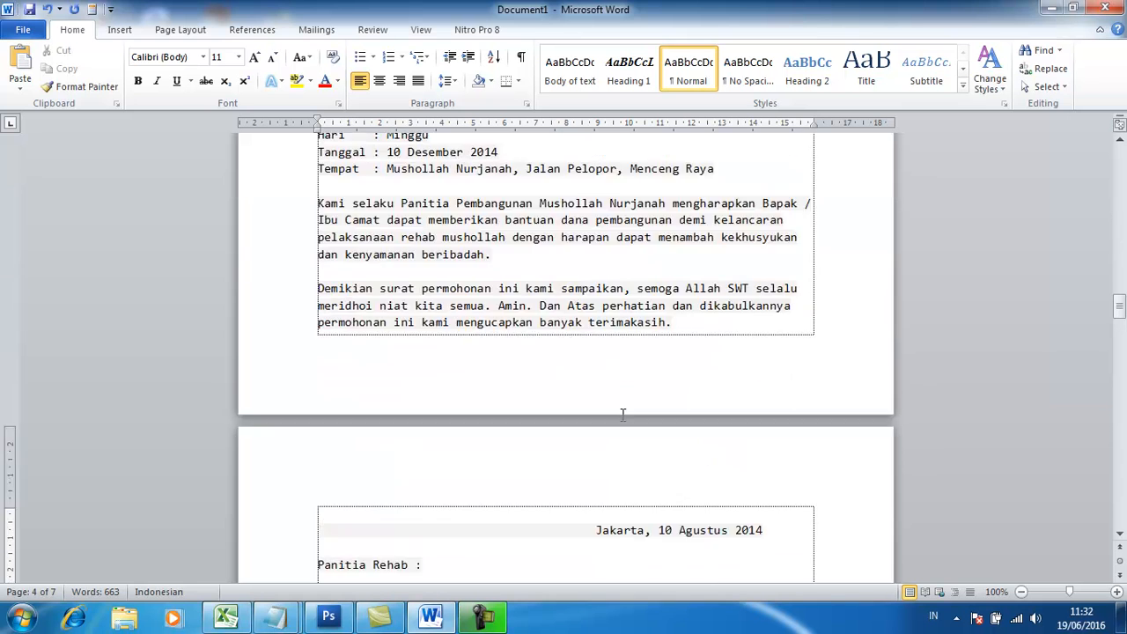
scroll(630, 412, up, 3)
drag(390, 290, 473, 471)
scroll(473, 470, down, 5)
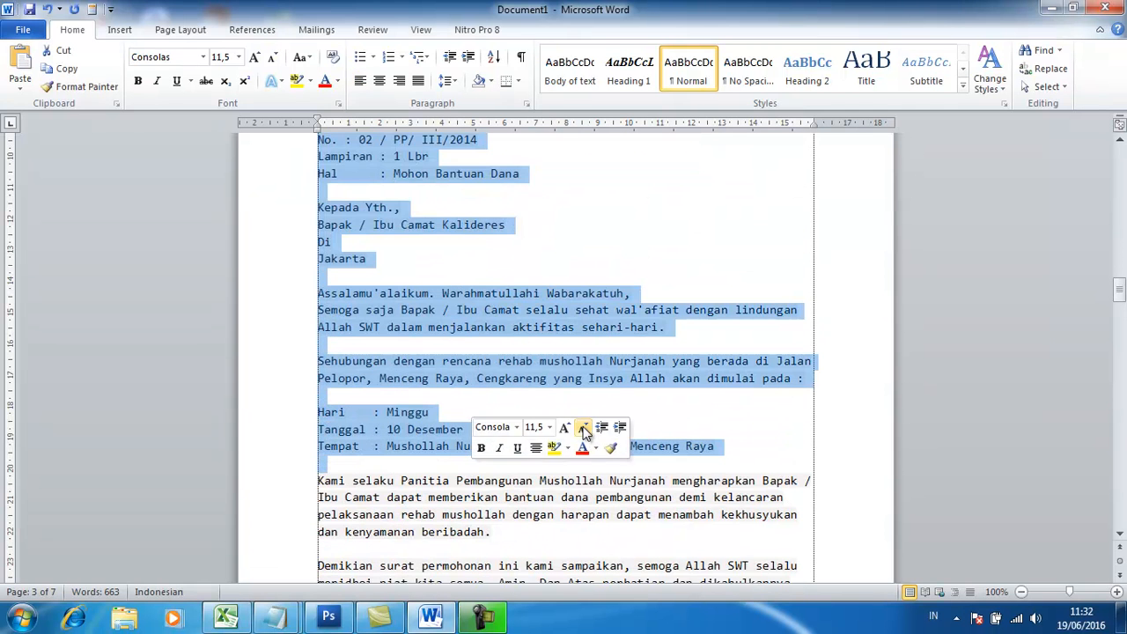
click(652, 405)
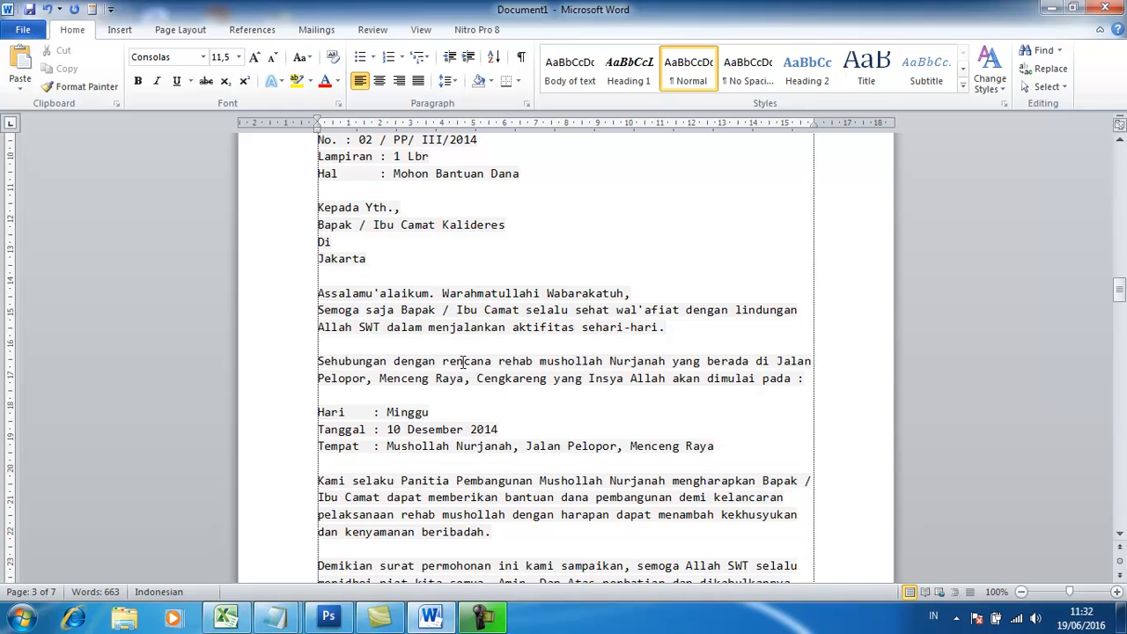
scroll(509, 294, up, 2)
scroll(634, 330, down, 2)
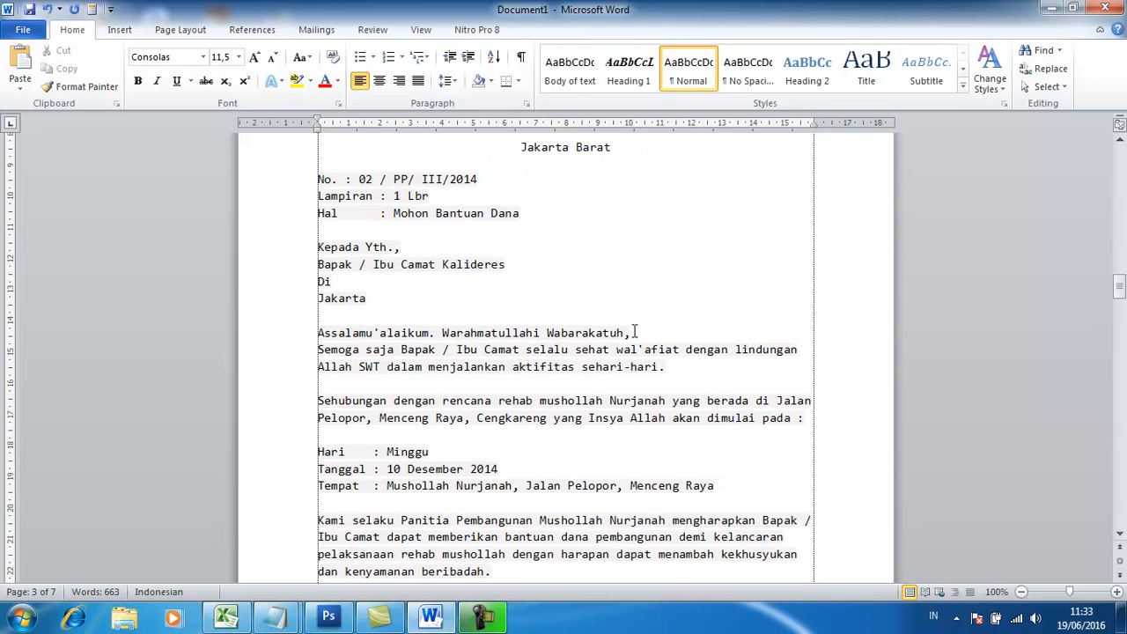
scroll(634, 330, down, 8)
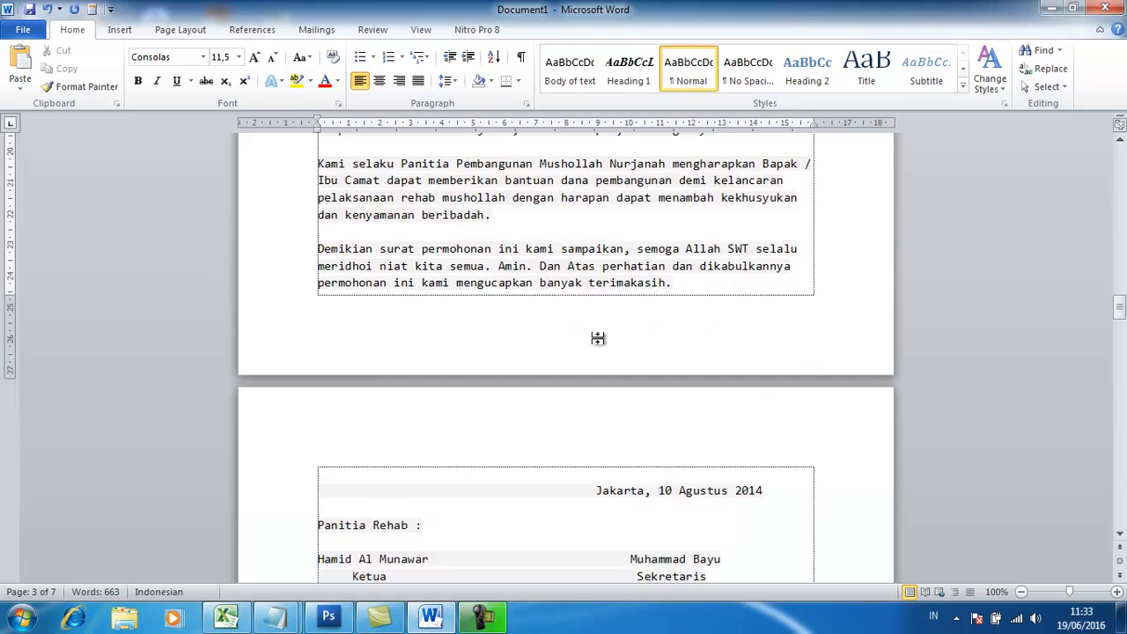
Delete the empty lines above the meeting invitation letter on page 5.
scroll(597, 331, down, 20)
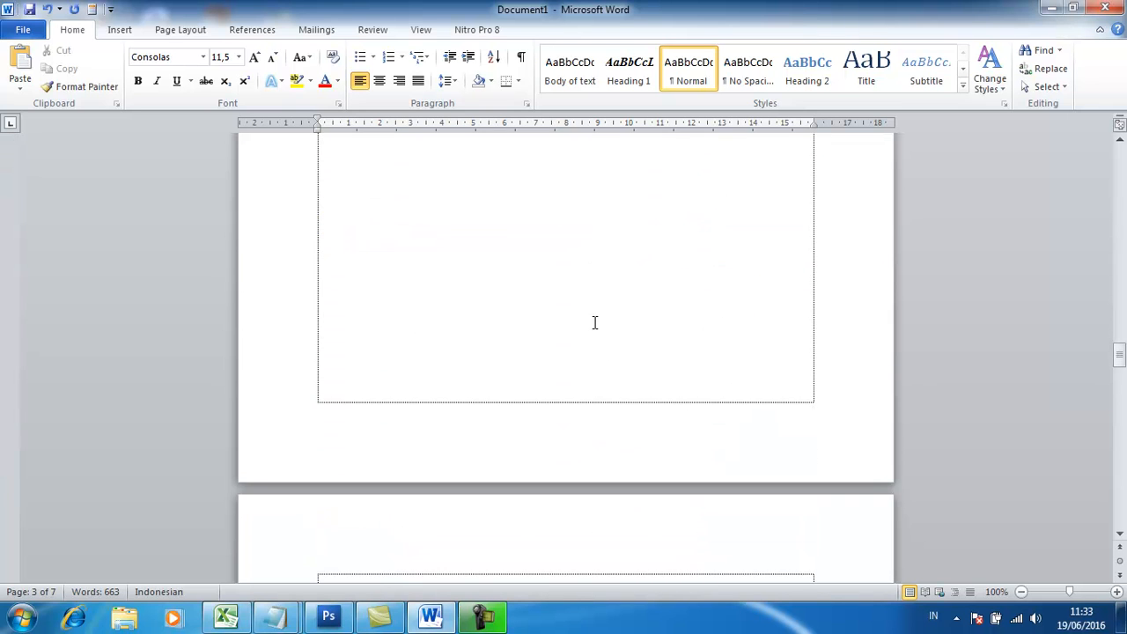
scroll(591, 309, down, 5)
click(361, 230)
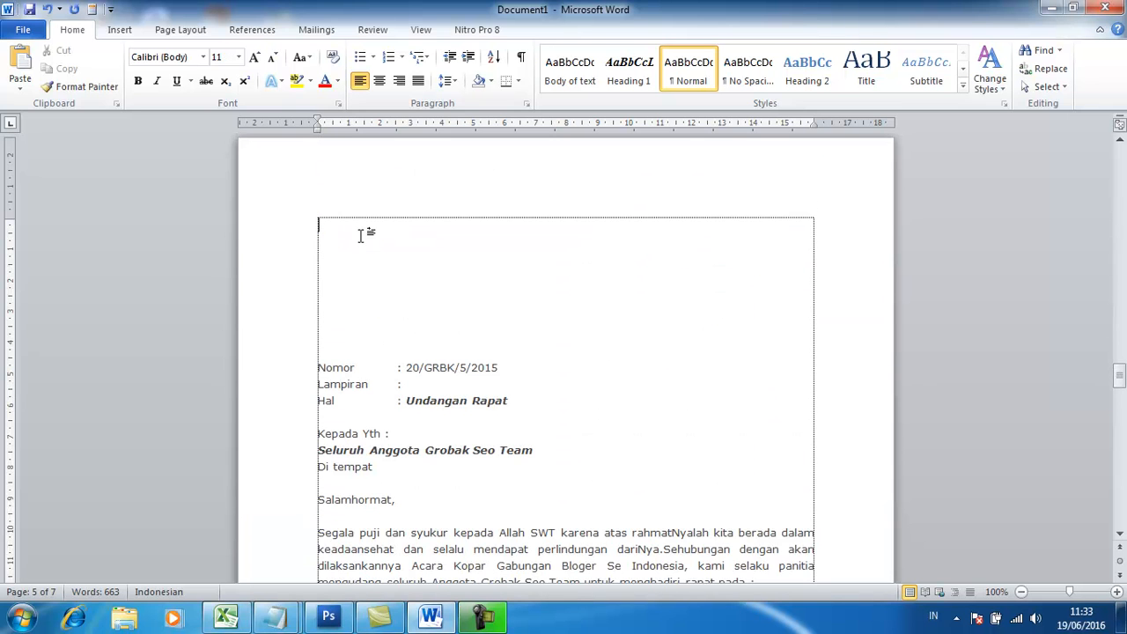
key(Delete)
key(Delete)
key(Delete)
key(Delete)
key(Delete)
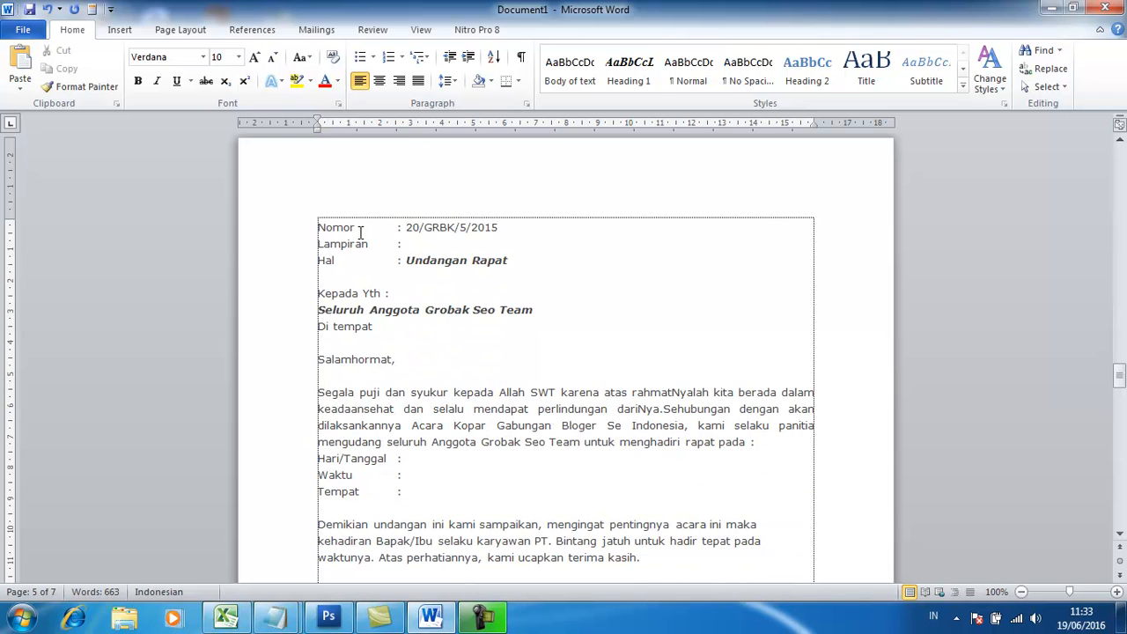
Save the whole meeting invitation letter, from the Nomor line to (Panitia), as an AutoText building block named sur.
drag(310, 226, 474, 337)
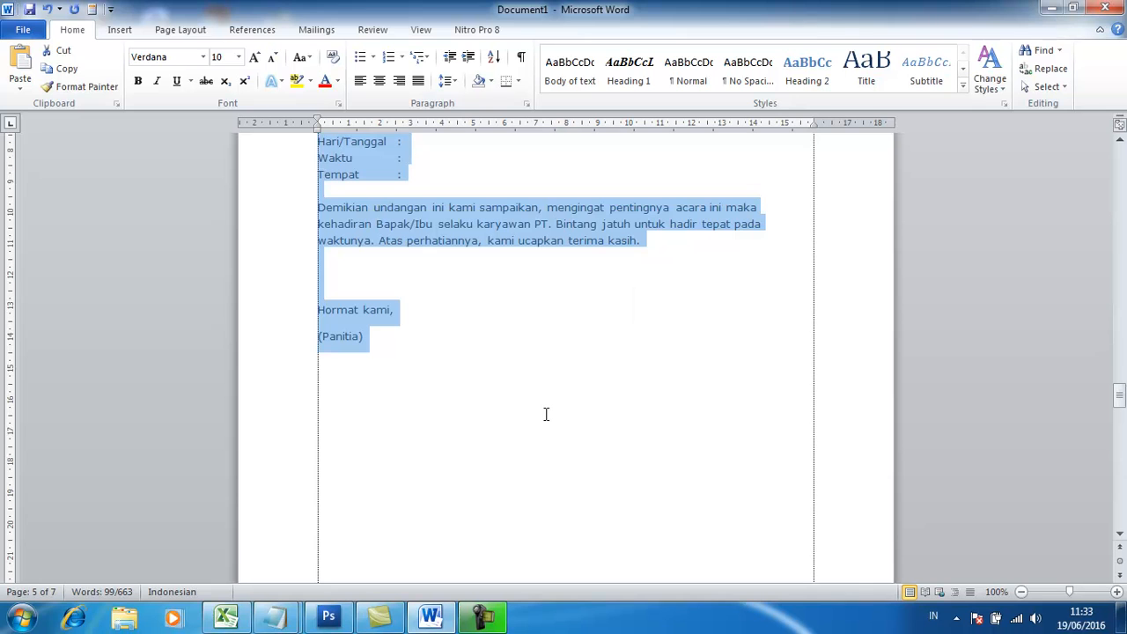
key(alt+F3)
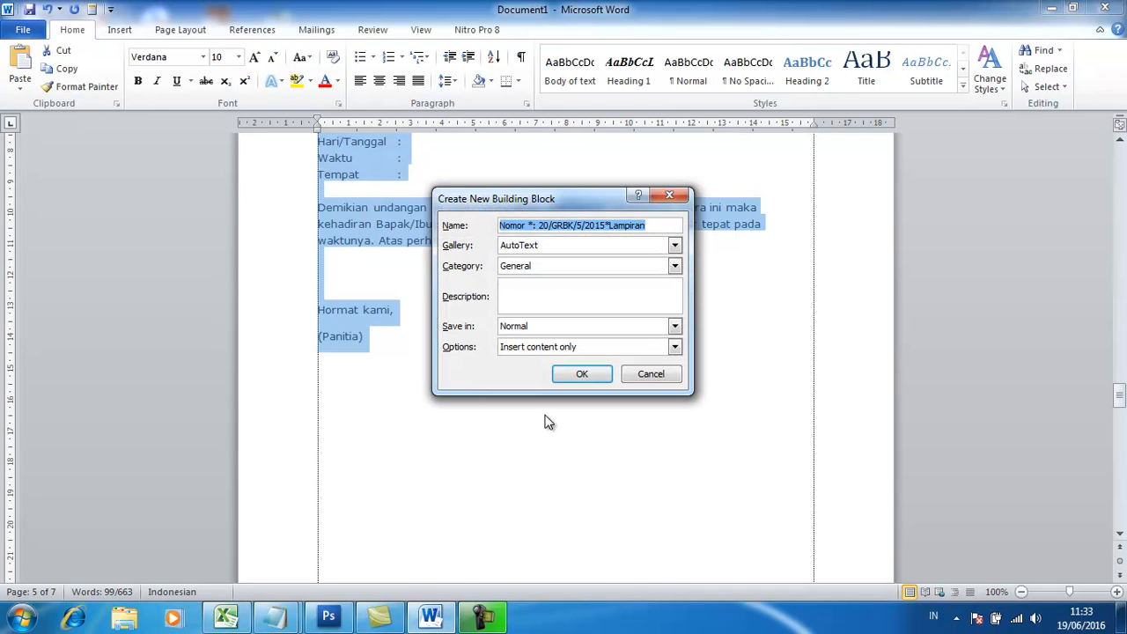
text(sur)
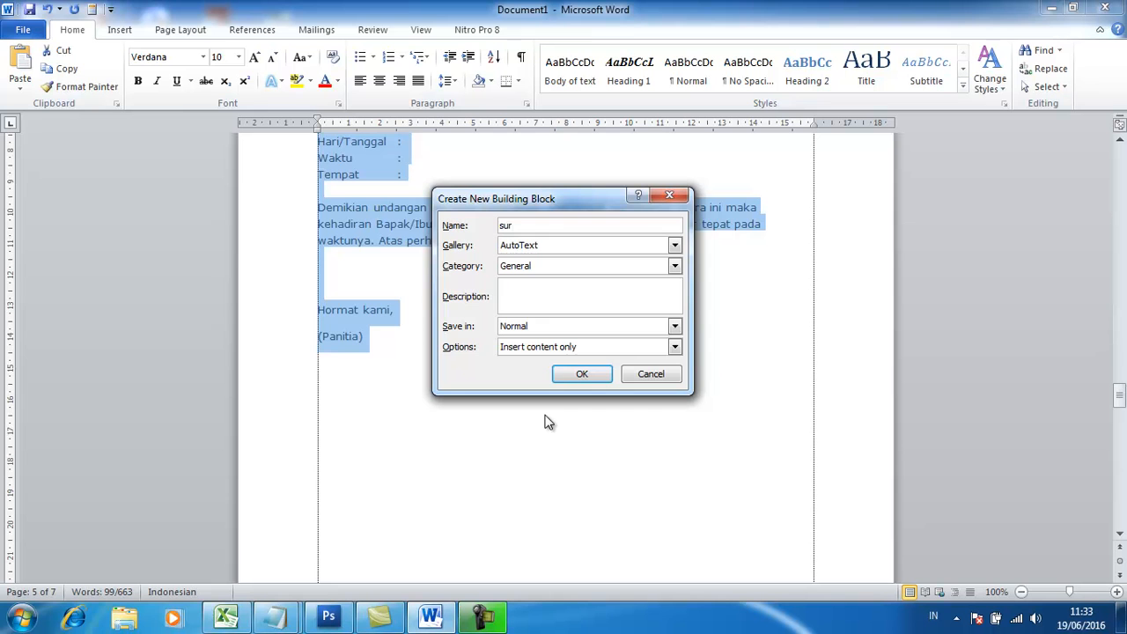
click(568, 378)
Insert a copy of the meeting invitation letter from the entry sur below the (Panitia) line on page 5.
scroll(563, 380, down, 8)
scroll(564, 380, up, 9)
click(340, 368)
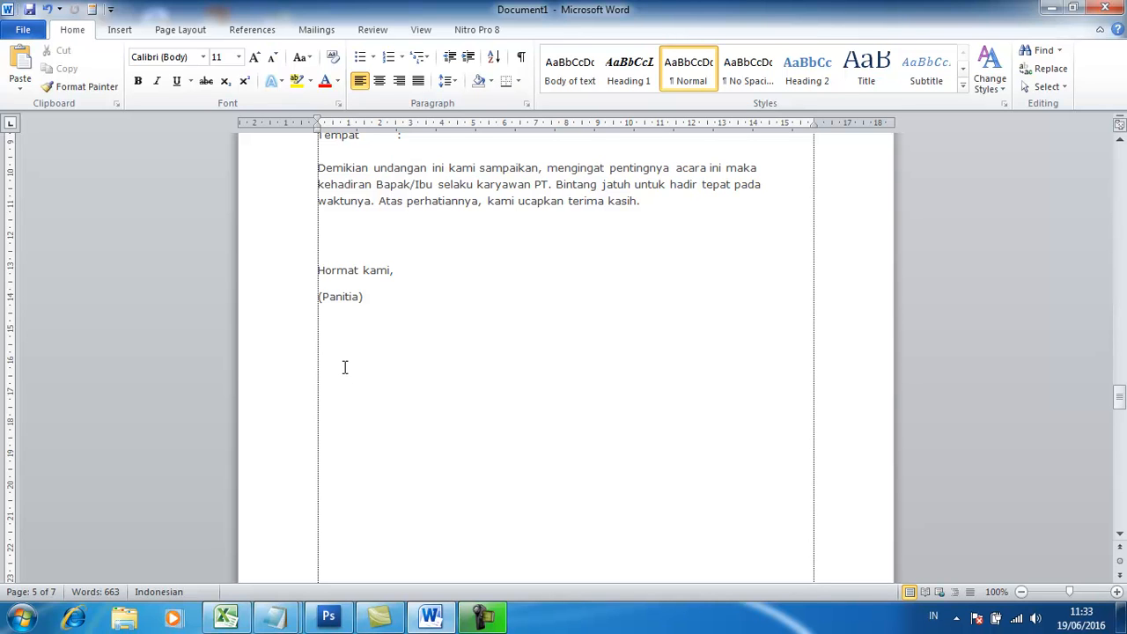
text(Sur)
key(Return)
scroll(324, 366, up, 6)
scroll(317, 334, up, 6)
scroll(352, 365, down, 5)
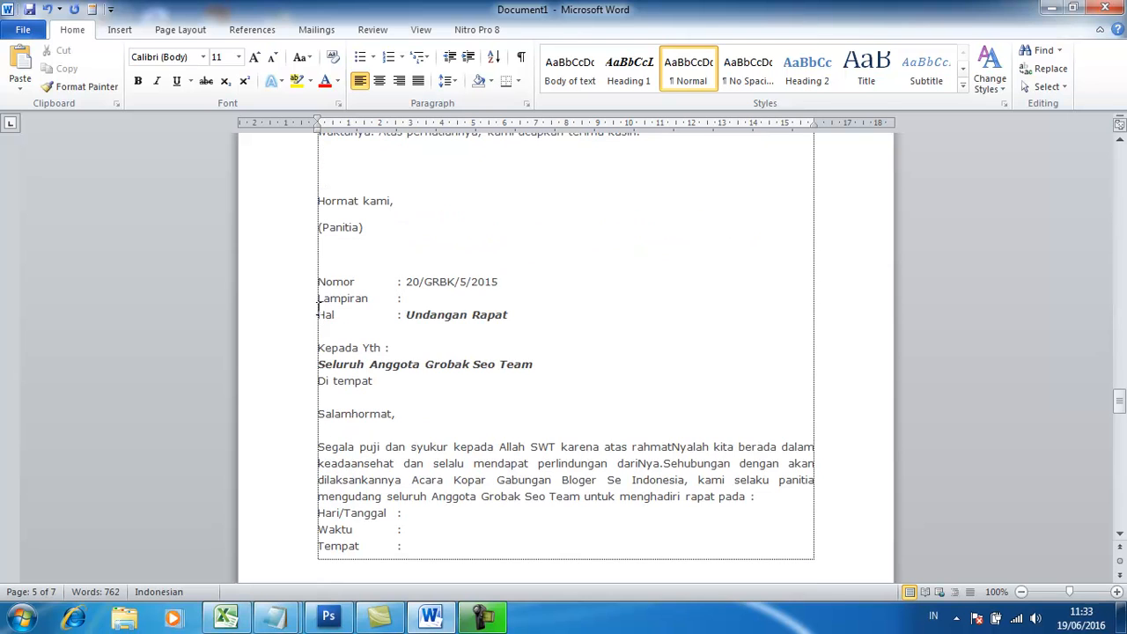
Add empty lines above the inserted invitation copy and before the Surat Keterangan letterhead to separate the letters.
click(320, 283)
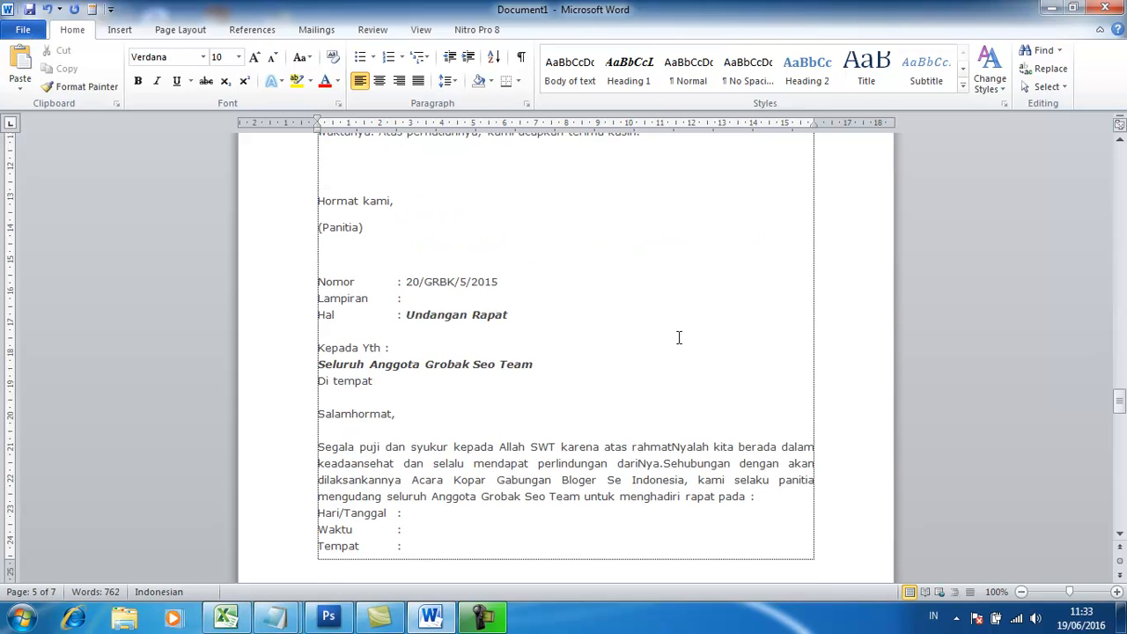
key(Return)
key(Return)
key(Return)
key(Return)
key(Return)
key(Return)
key(Return)
key(Return)
key(Return)
key(Return)
key(Return)
key(Return)
key(Return)
key(Return)
key(Return)
key(Return)
scroll(679, 337, down, 16)
click(428, 270)
key(Return)
key(Return)
key(Return)
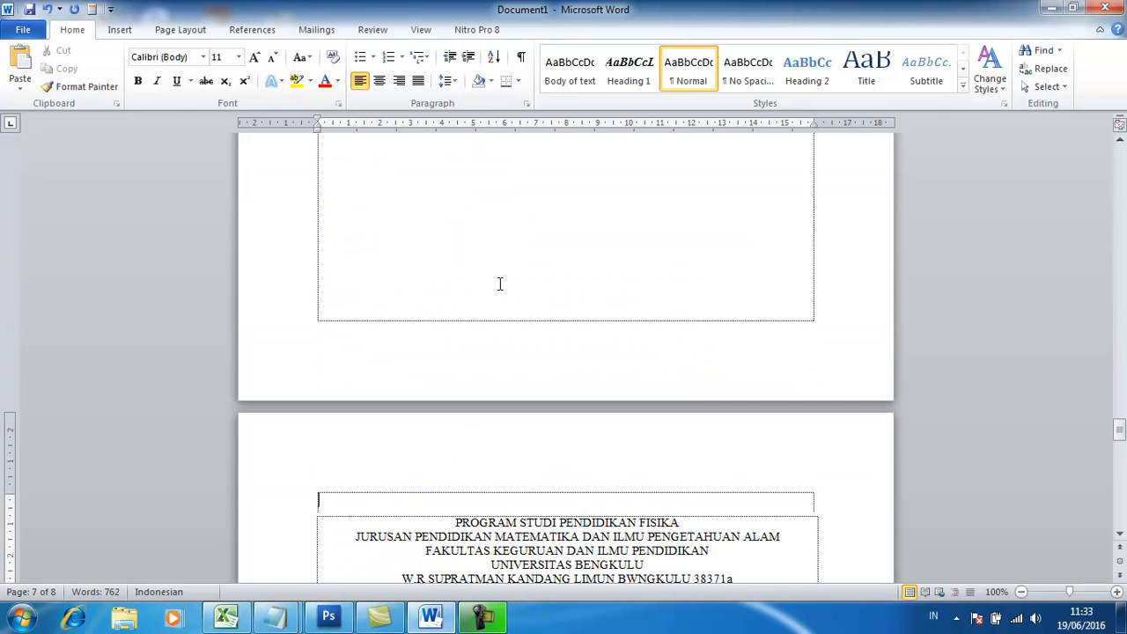
Save the whole Surat Keterangan letter, from its letterhead to the signatory's NIP line, as an AutoText building block named sk.
scroll(493, 334, down, 6)
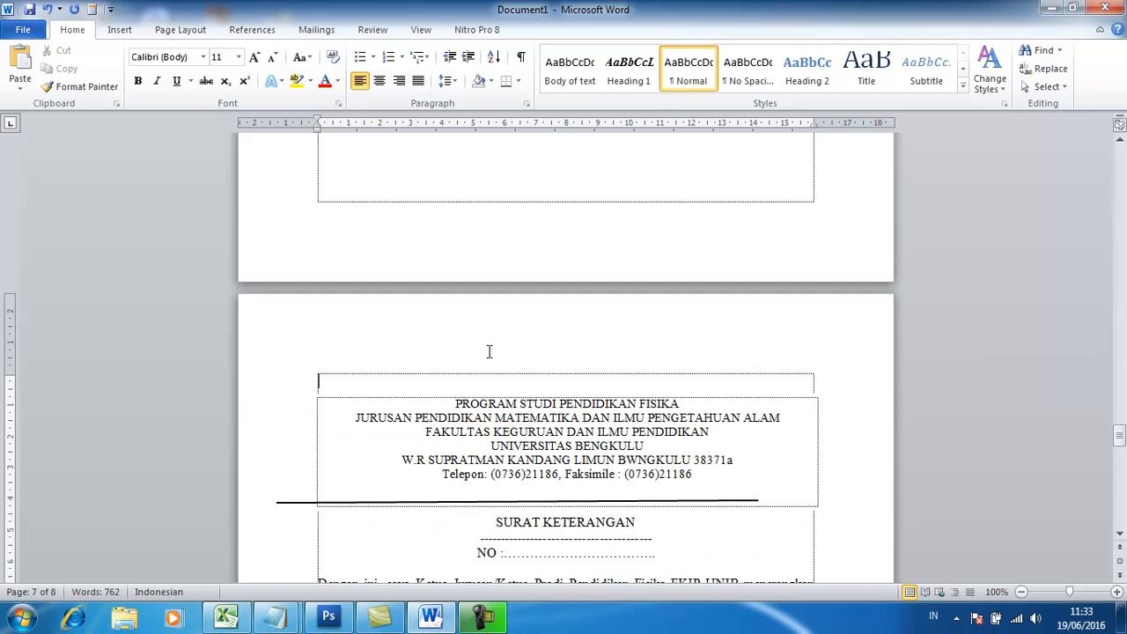
mouse_move(447, 180)
mouse_down()
mouse_move(574, 394)
mouse_move(584, 465)
mouse_move(583, 454)
mouse_move(588, 465)
mouse_move(722, 443)
mouse_up()
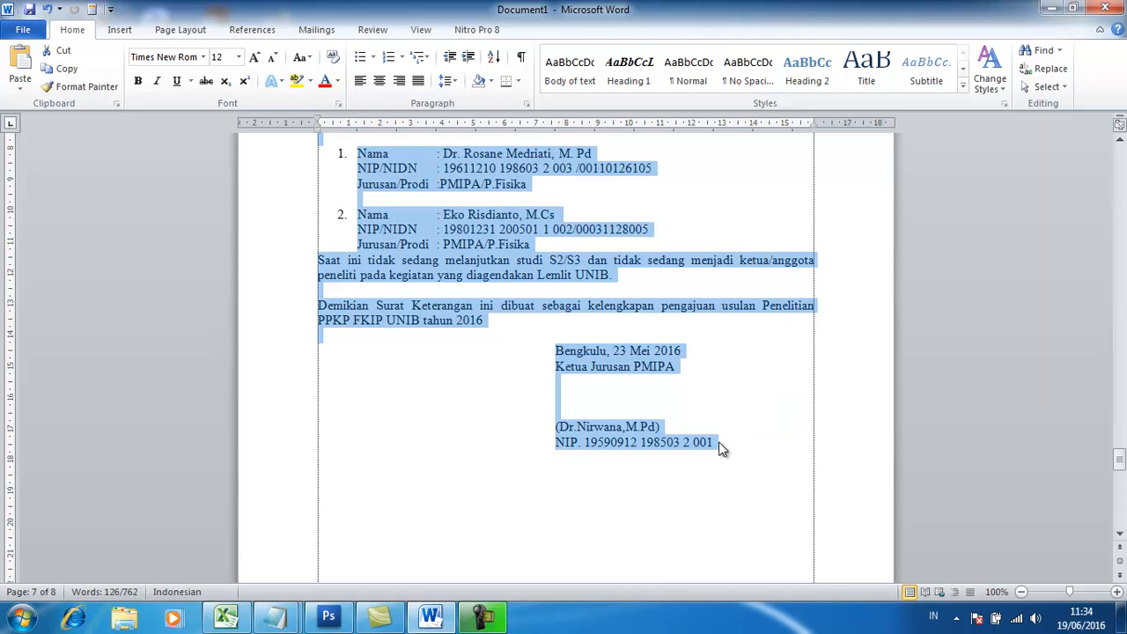
key(alt+F3)
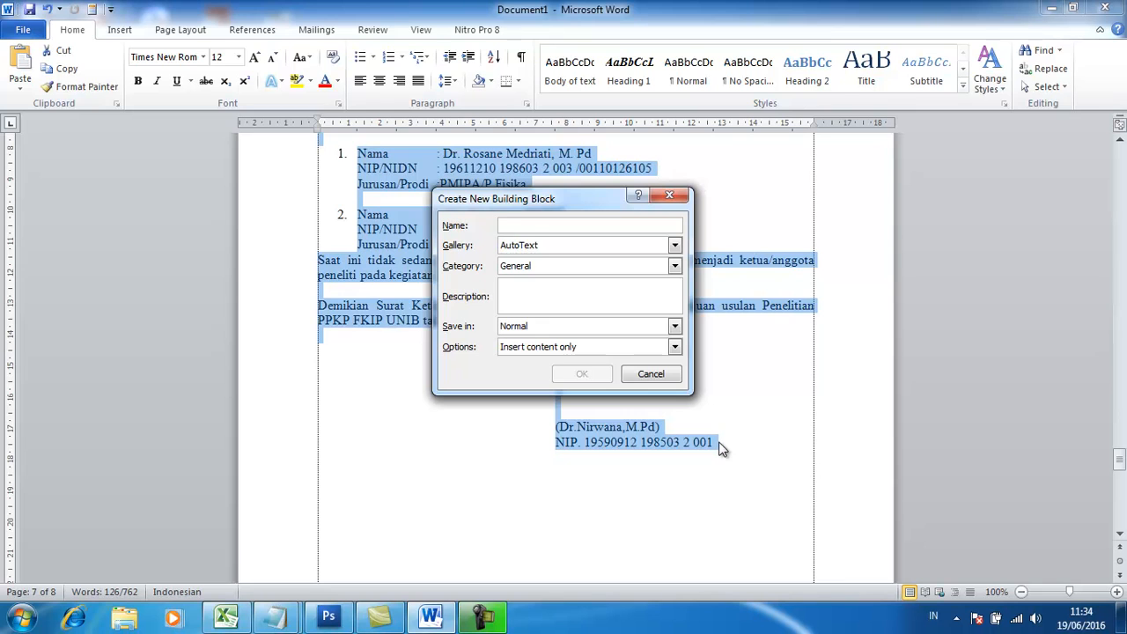
text(sk)
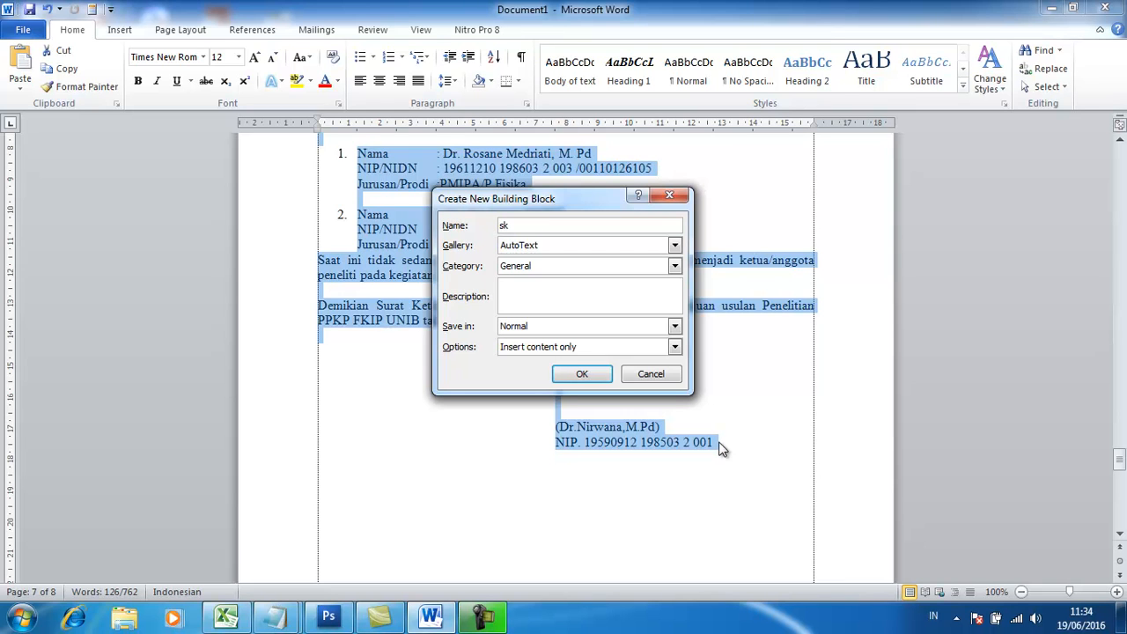
click(587, 377)
Insert a copy of the Surat Keterangan letter from the entry sk above the empty table on page 8.
scroll(584, 478, down, 9)
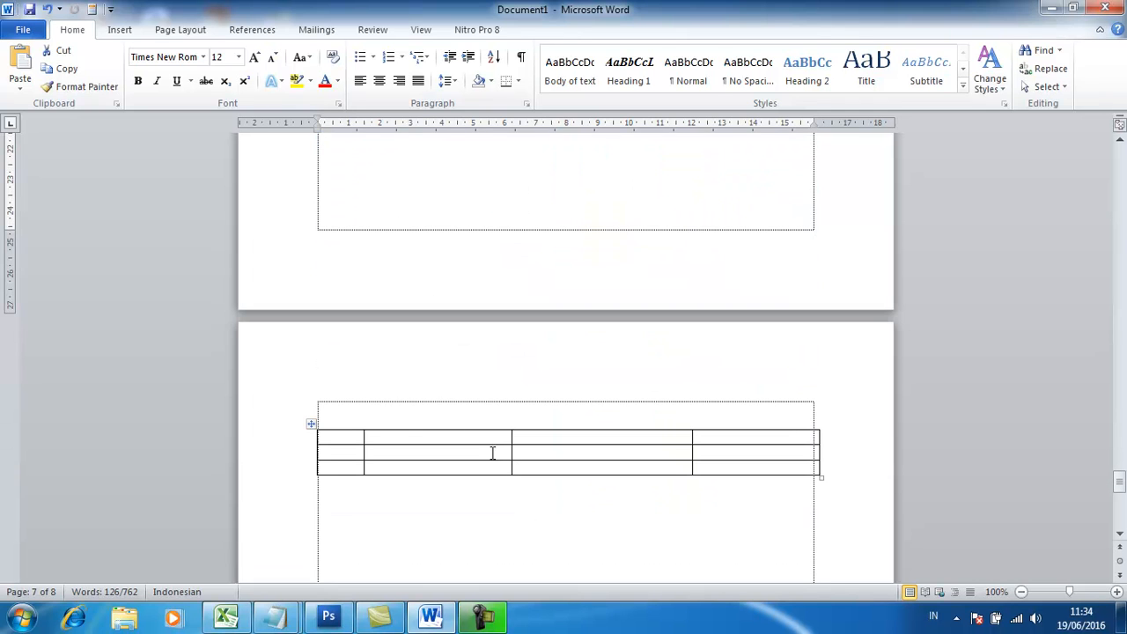
click(417, 412)
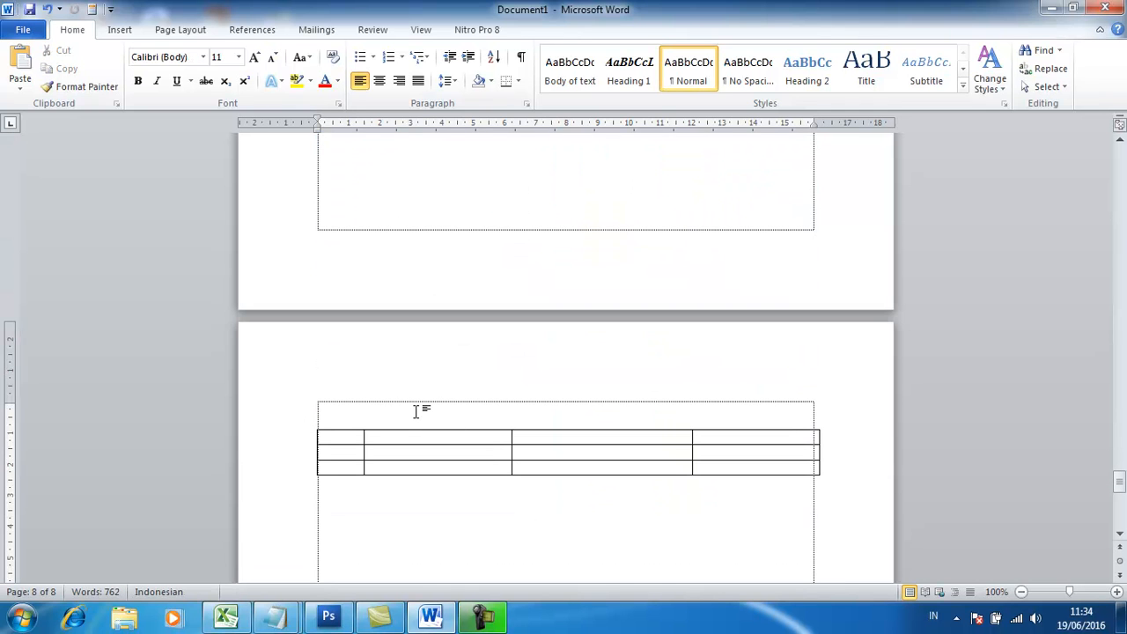
text(Sk)
key(F3)
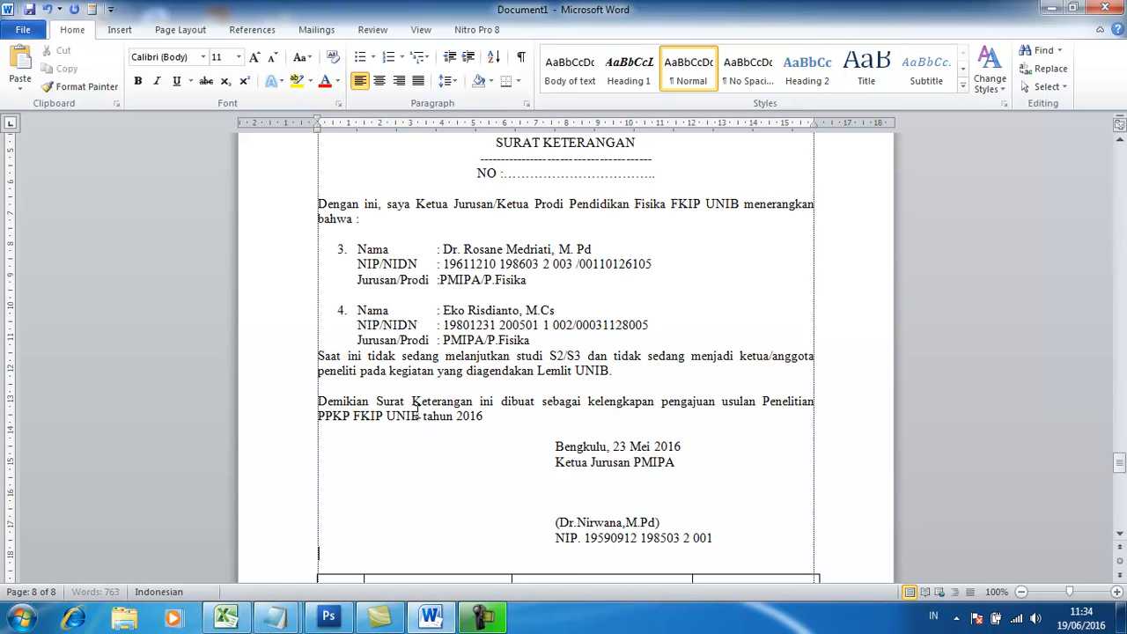
scroll(434, 476, up, 7)
scroll(553, 395, down, 5)
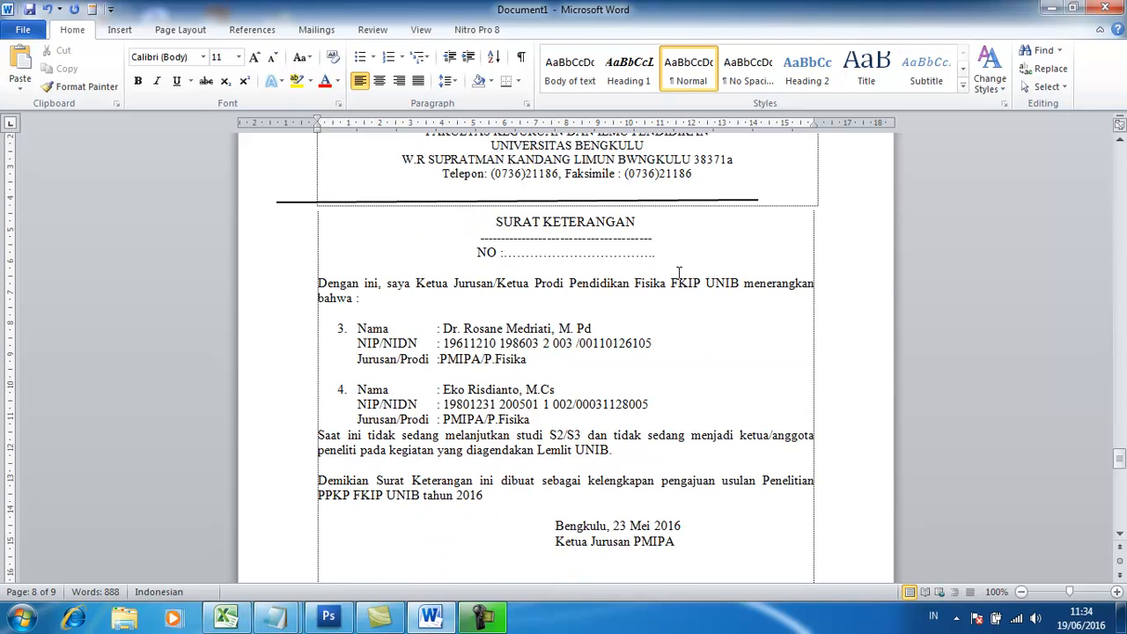
scroll(644, 449, down, 4)
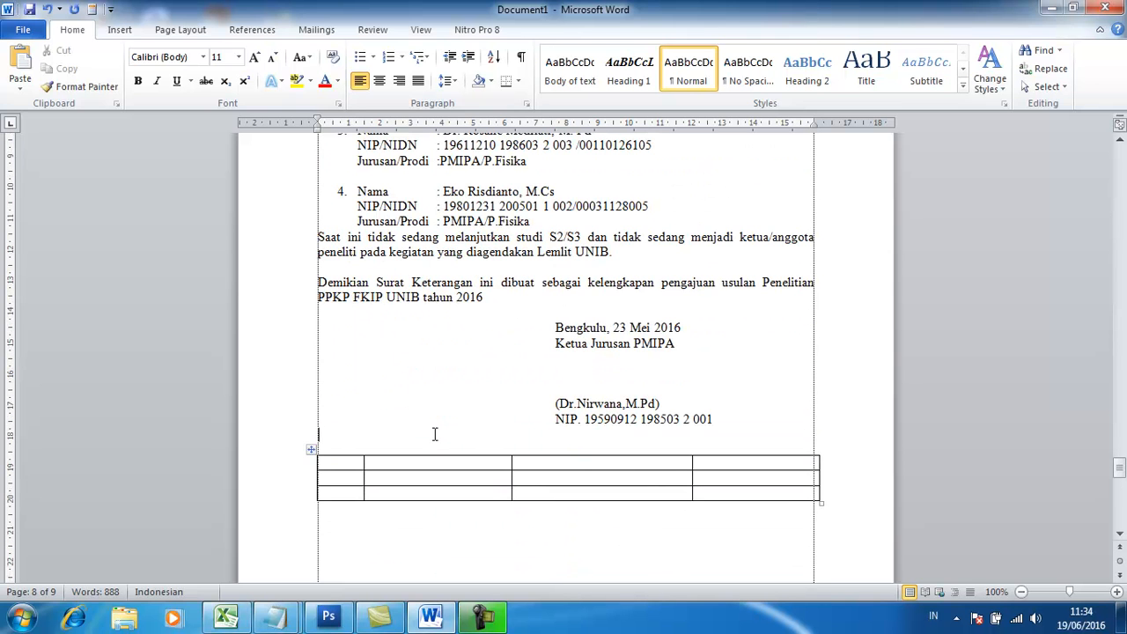
Save the empty table with four columns and three rows as an AutoText building block named tbl43.
click(539, 431)
click(431, 478)
click(772, 478)
click(350, 459)
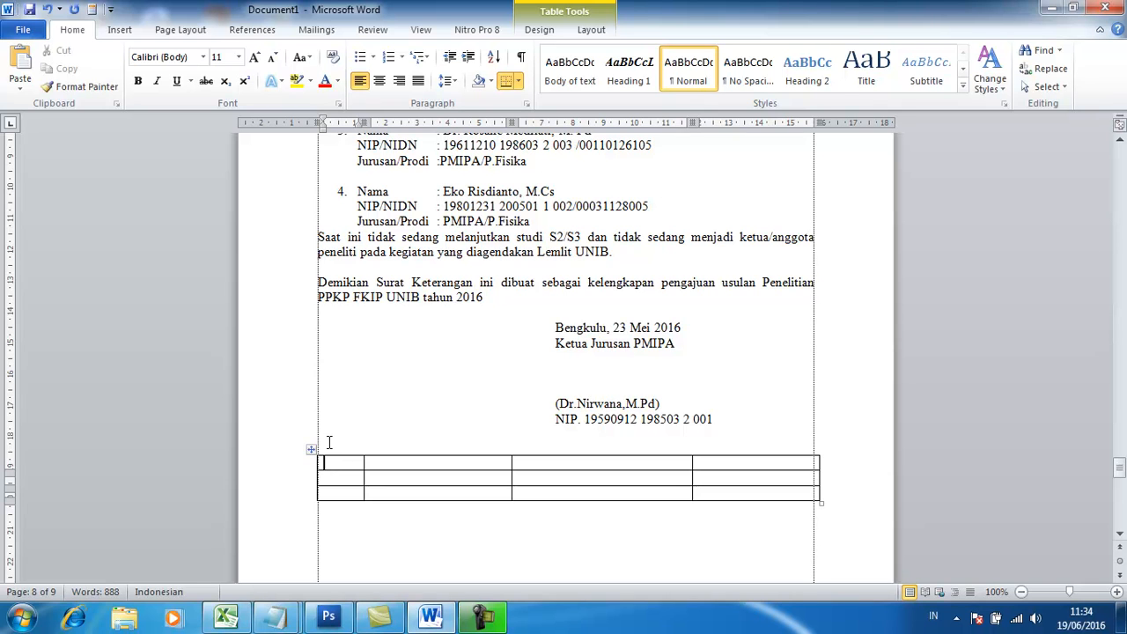
drag(329, 444, 349, 497)
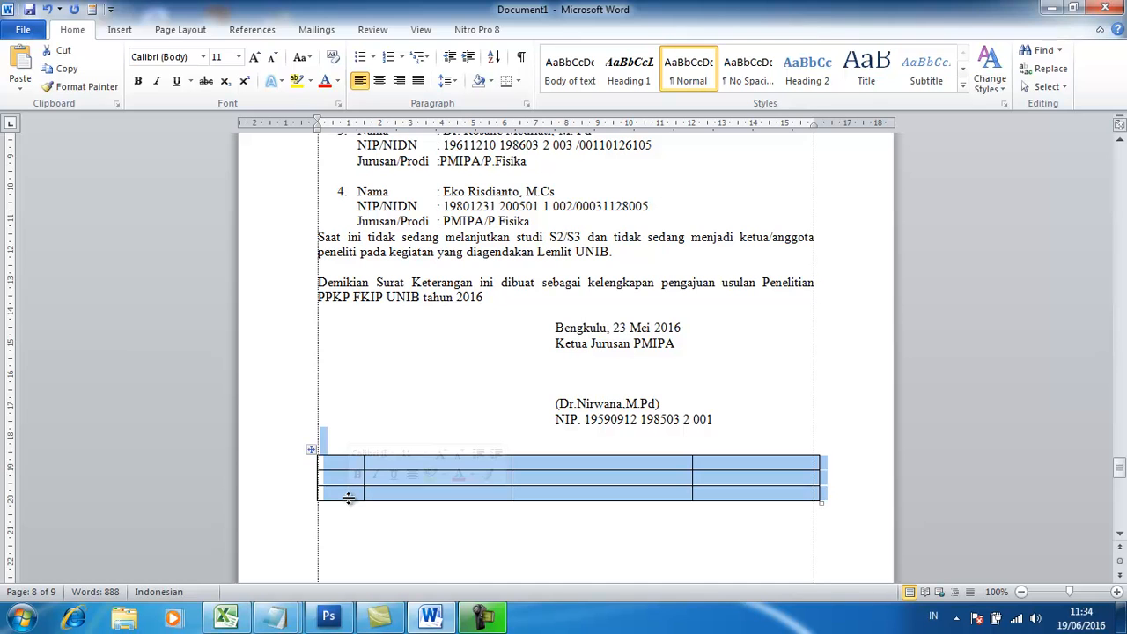
key(alt+F3)
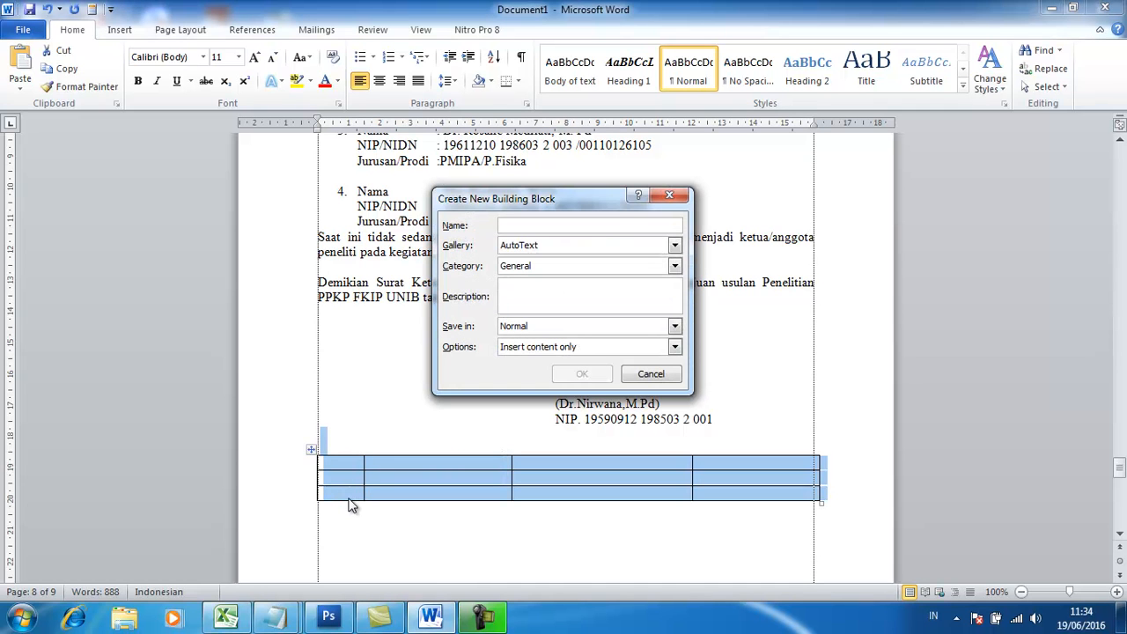
text(tbl)
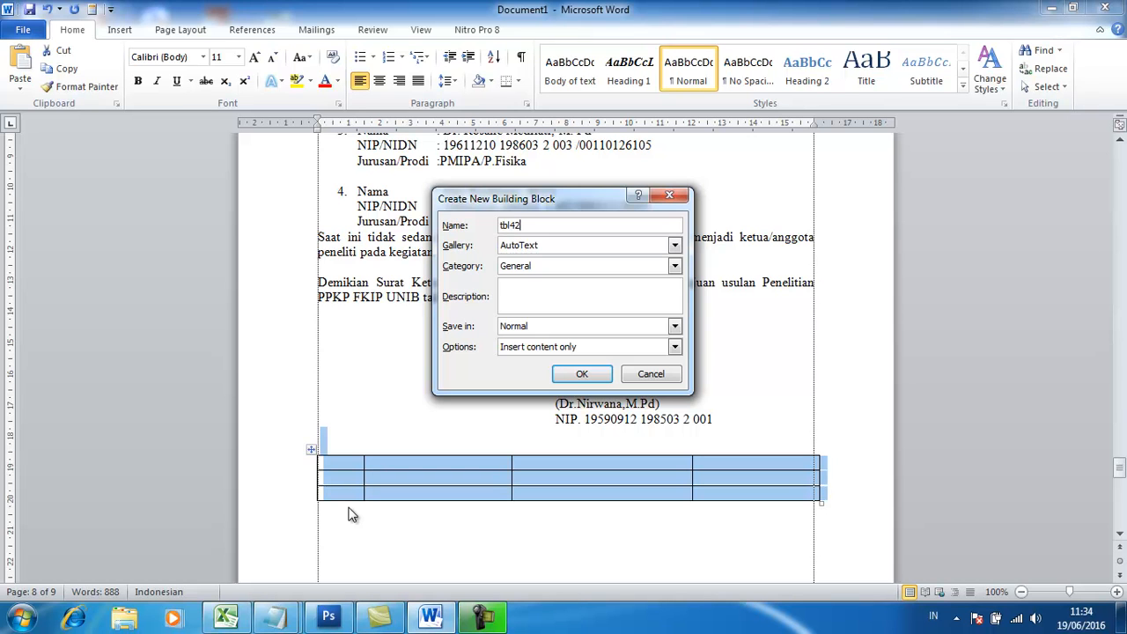
text(43)
click(581, 374)
Insert a copy of the empty table from the entry tbl43 below the existing table.
click(856, 504)
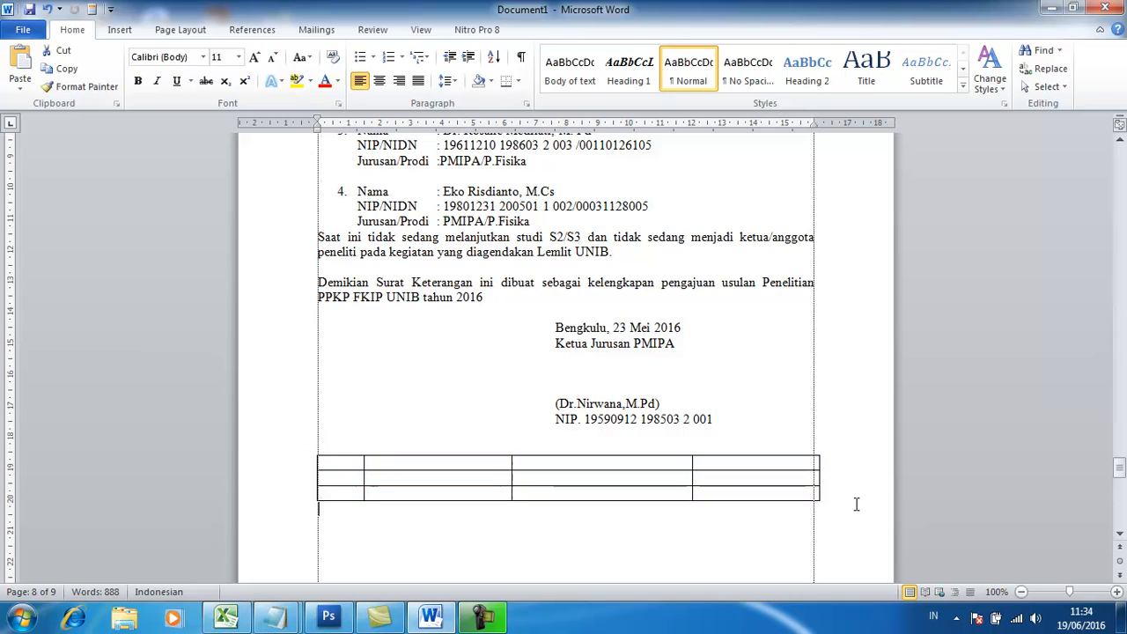
key(Return)
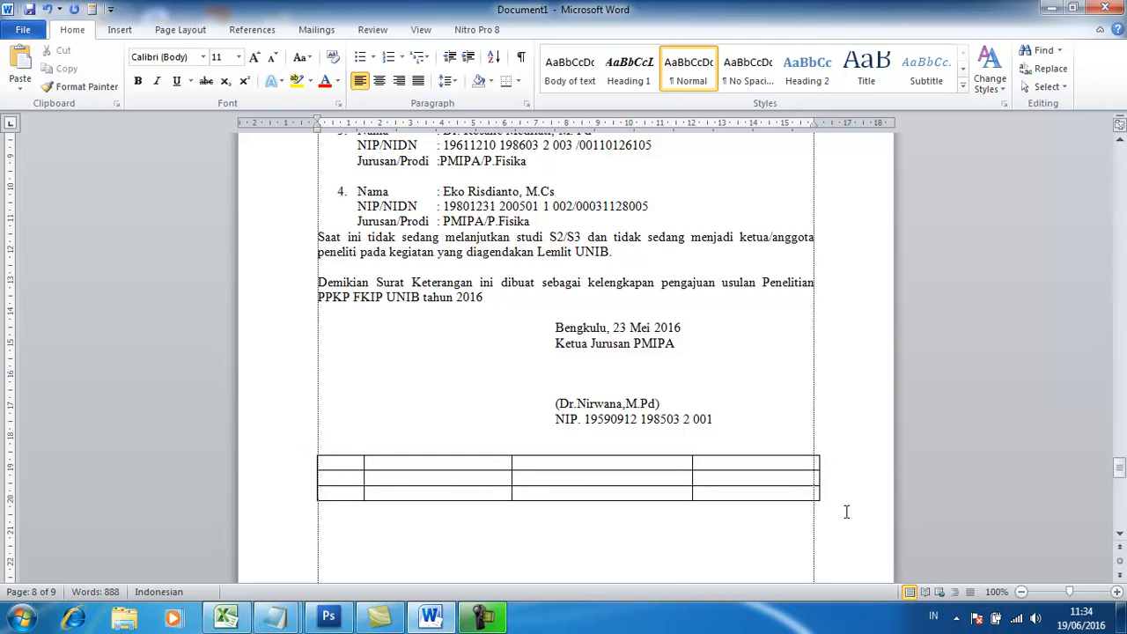
text(tbl43)
key(F3)
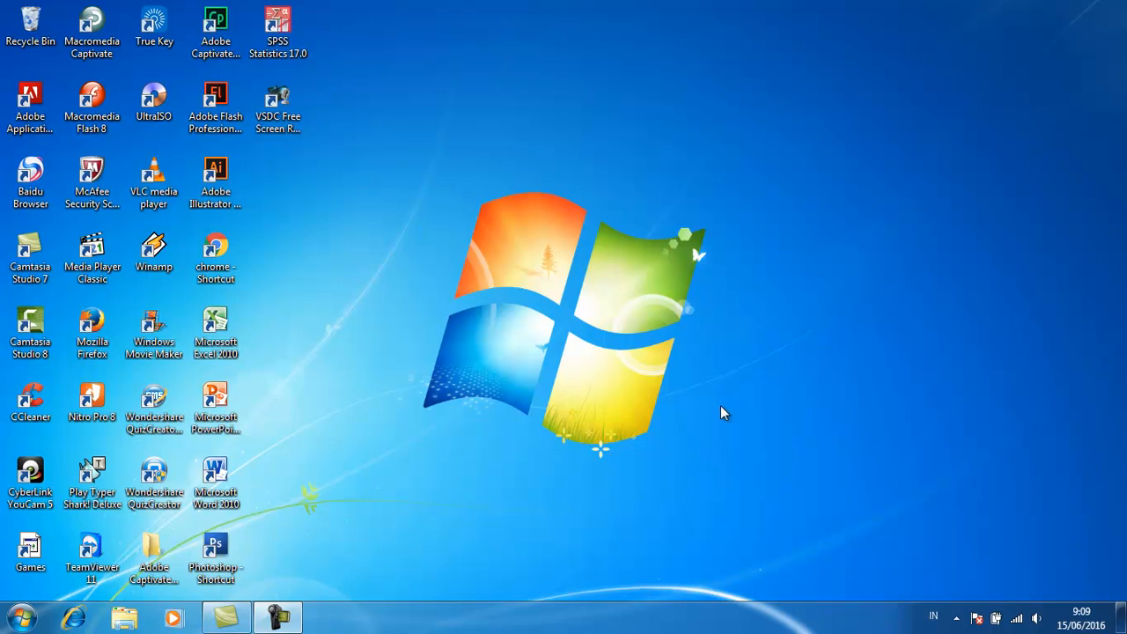
double_click(92, 330)
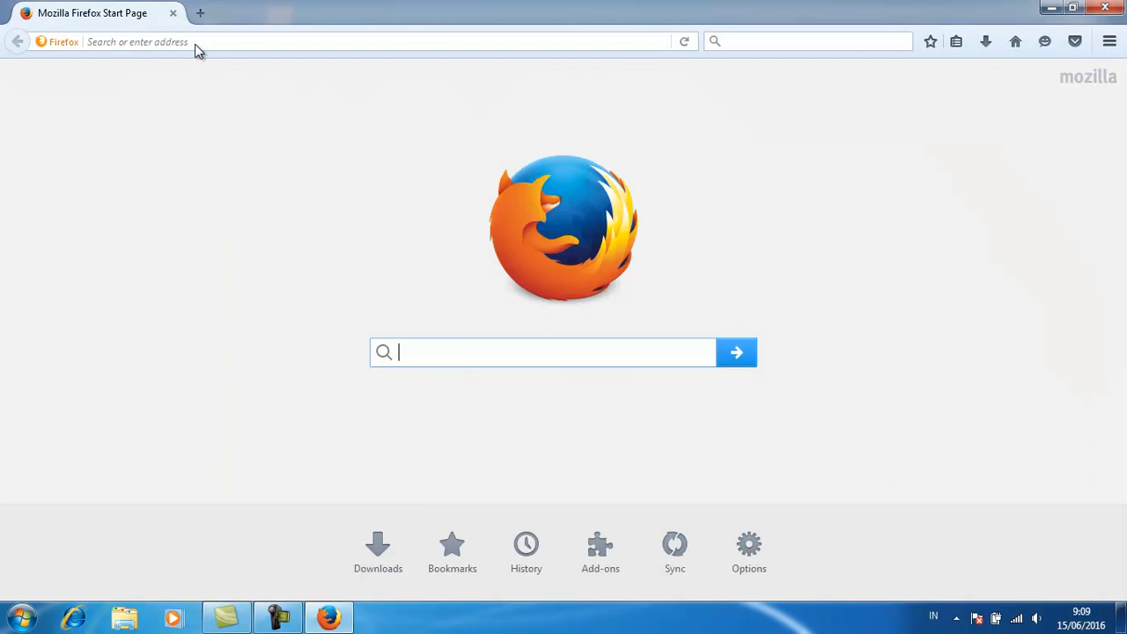
click(197, 43)
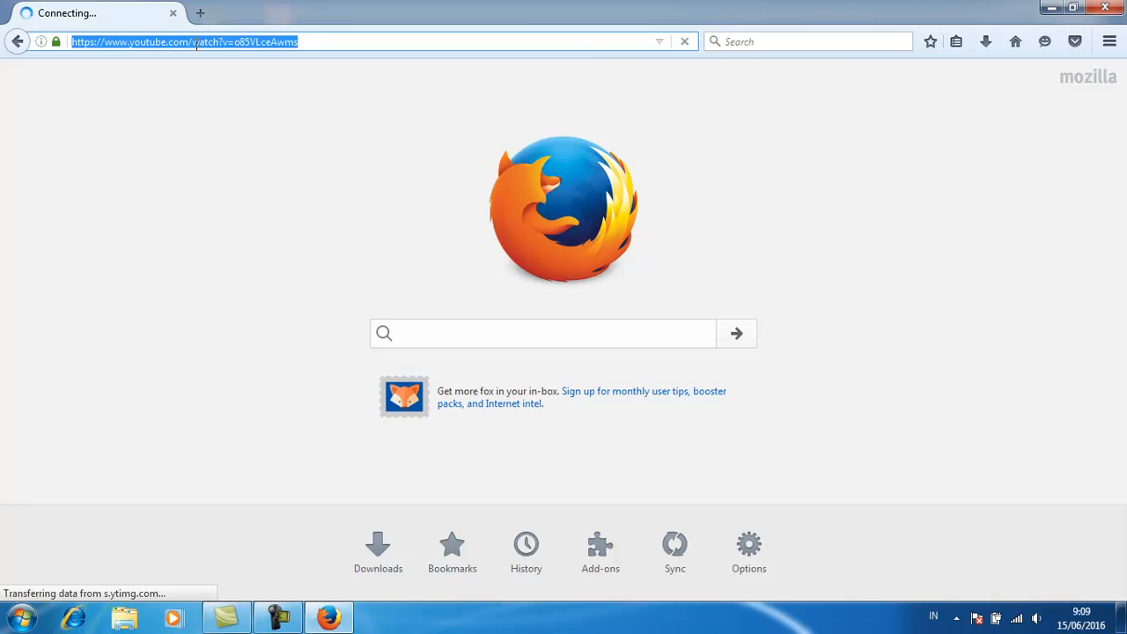
text(you)
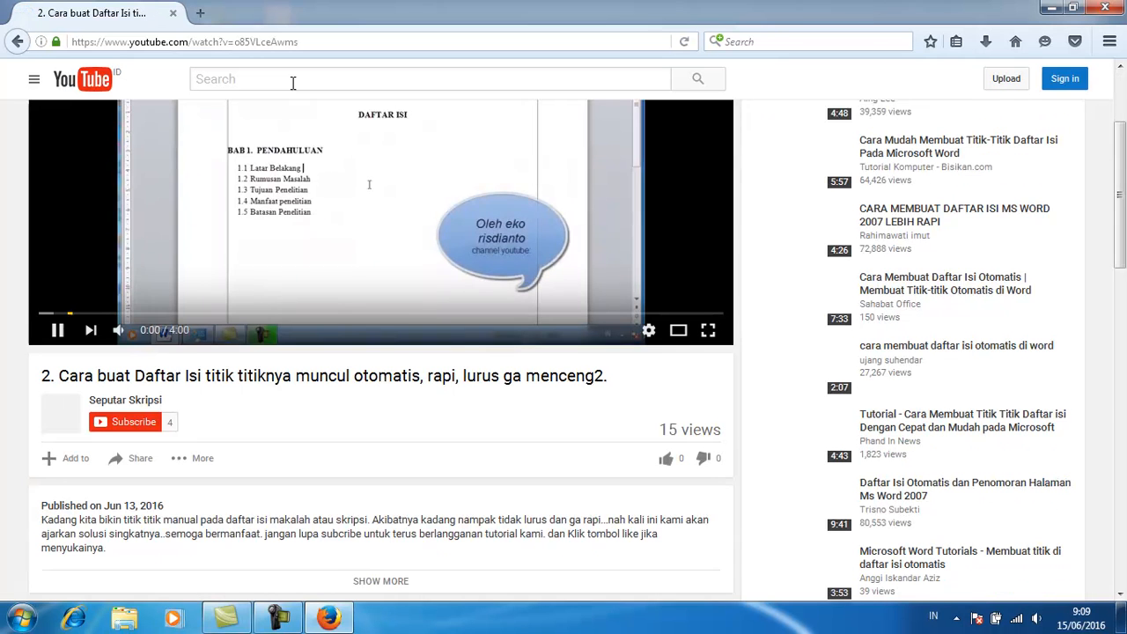
click(57, 331)
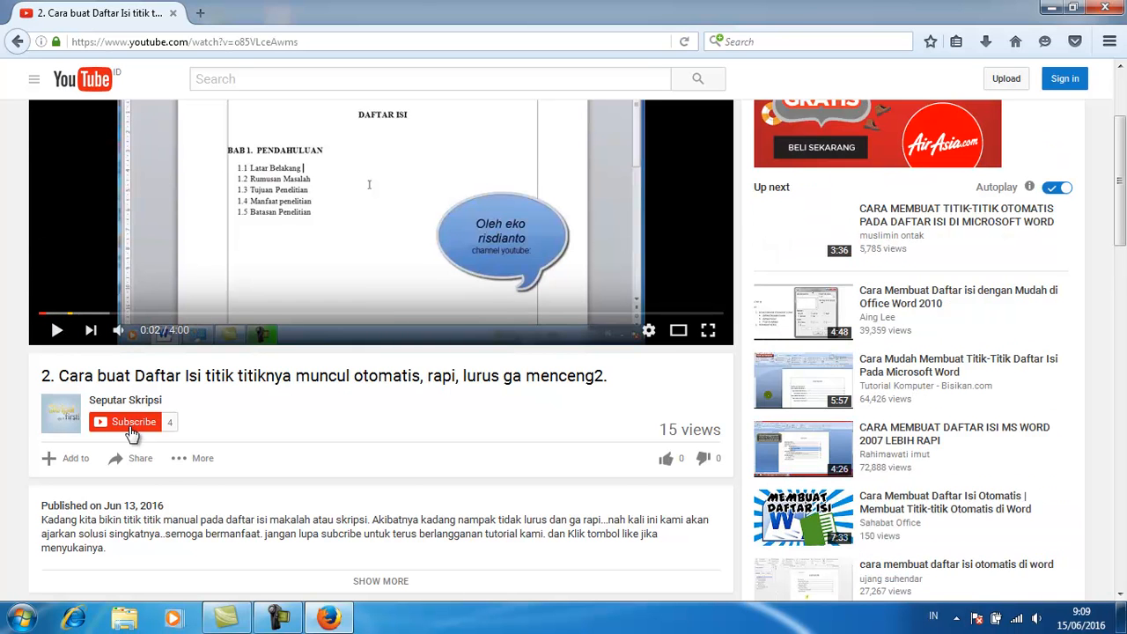